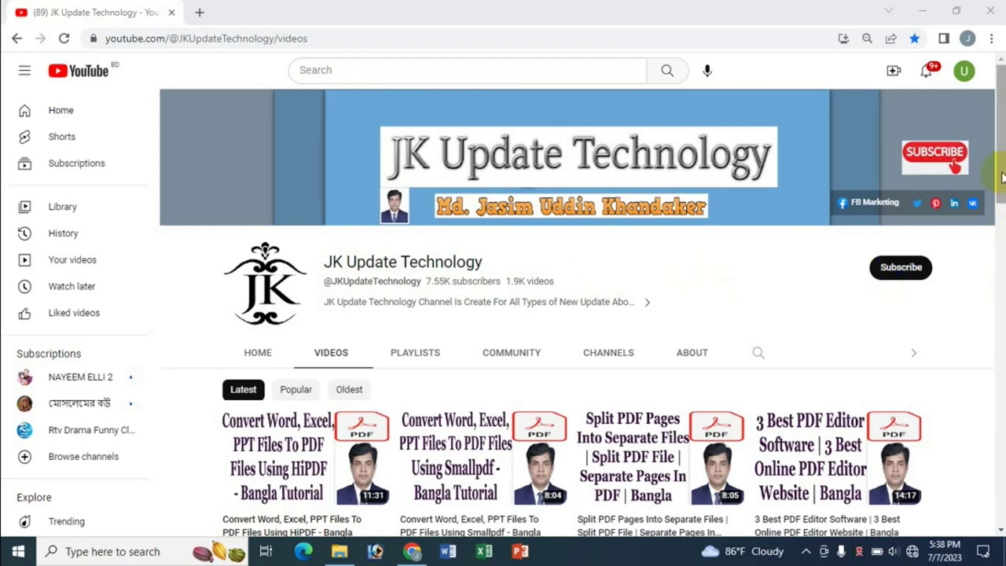
- Scroll down the JK Update Technology channel's video list and back up again
left_click_drag(1002, 177, 996, 255)
mouse_move(244, 391)
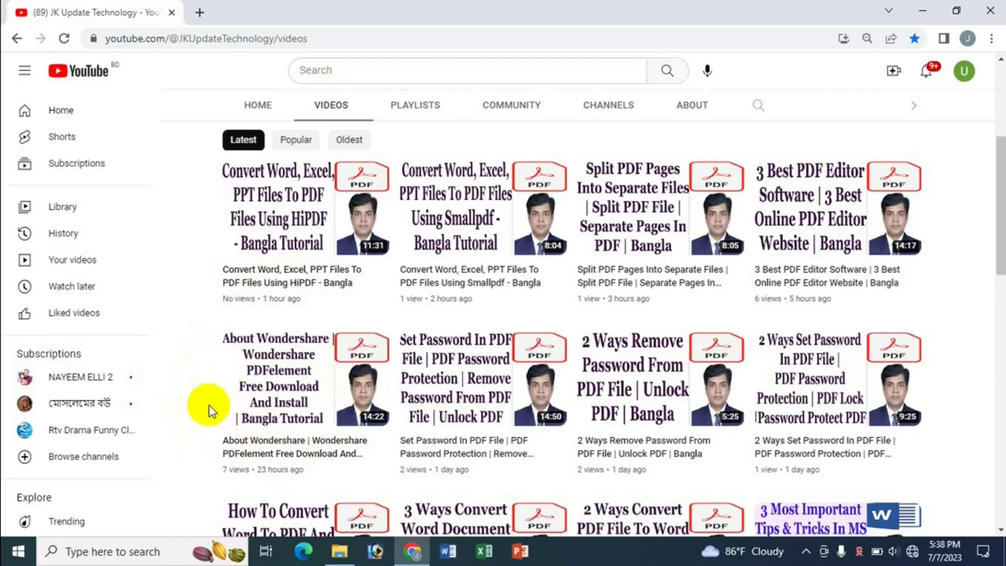
left_click_drag(997, 265, 1003, 196)
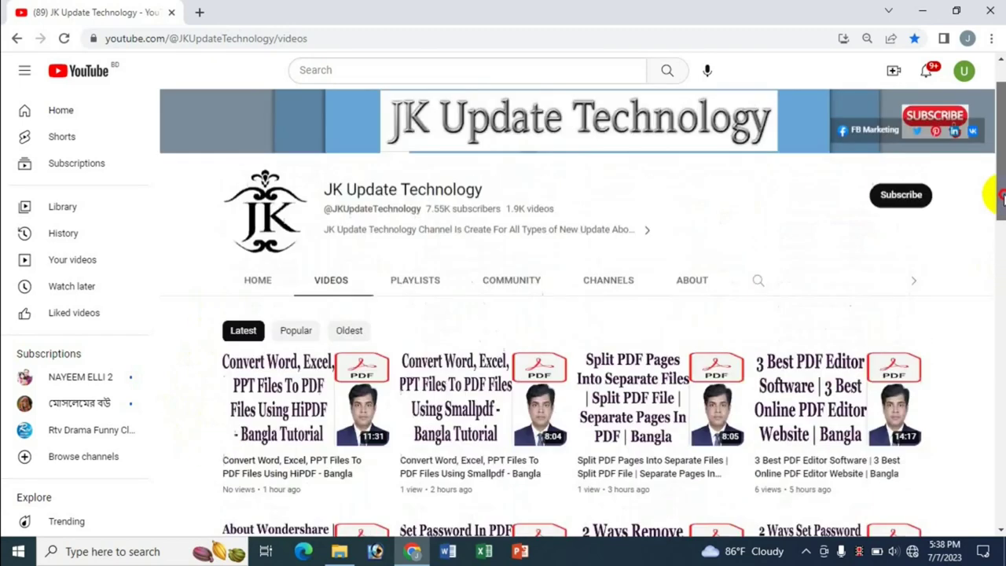
- Minimize Chrome and then the ALL123 folder window to reveal the desktop
left_click(923, 10)
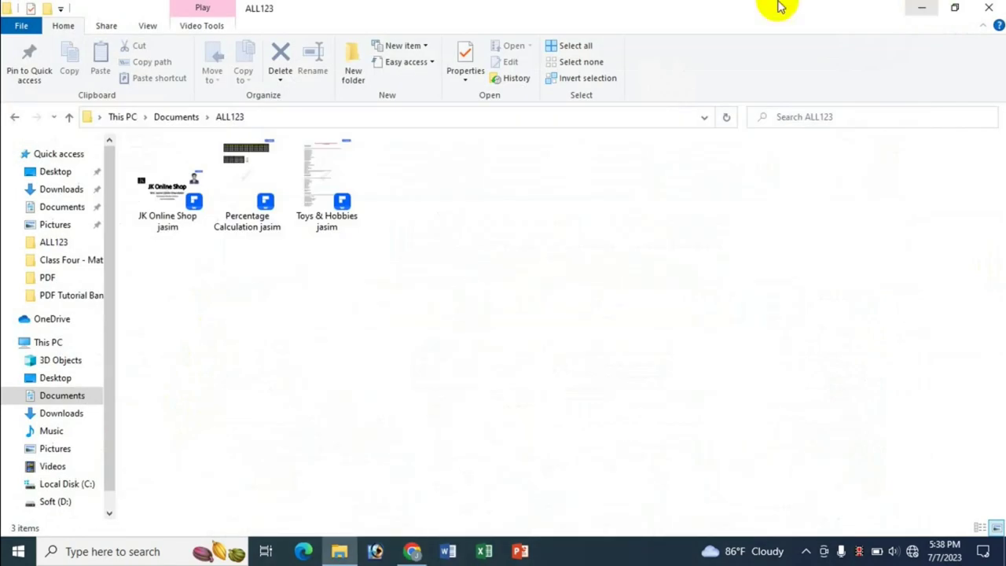
left_click(920, 7)
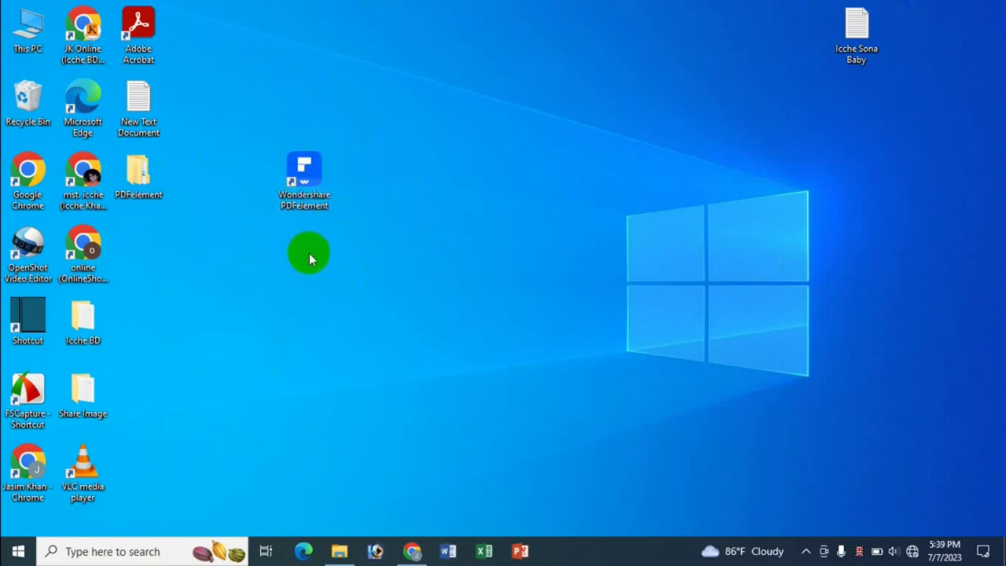
- Launch Wondershare PDFelement from its desktop shortcut
left_click(305, 188)
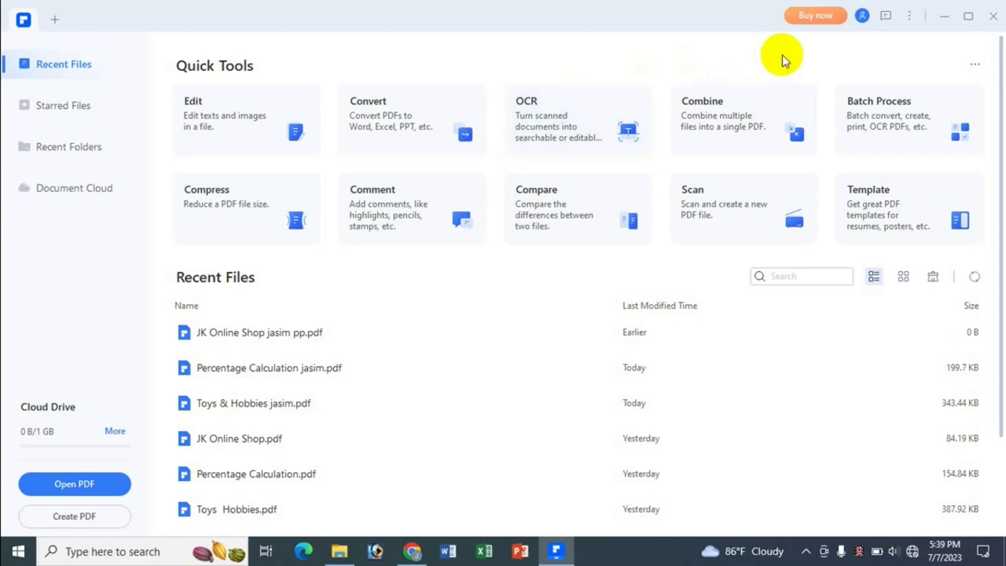
left_click(864, 17)
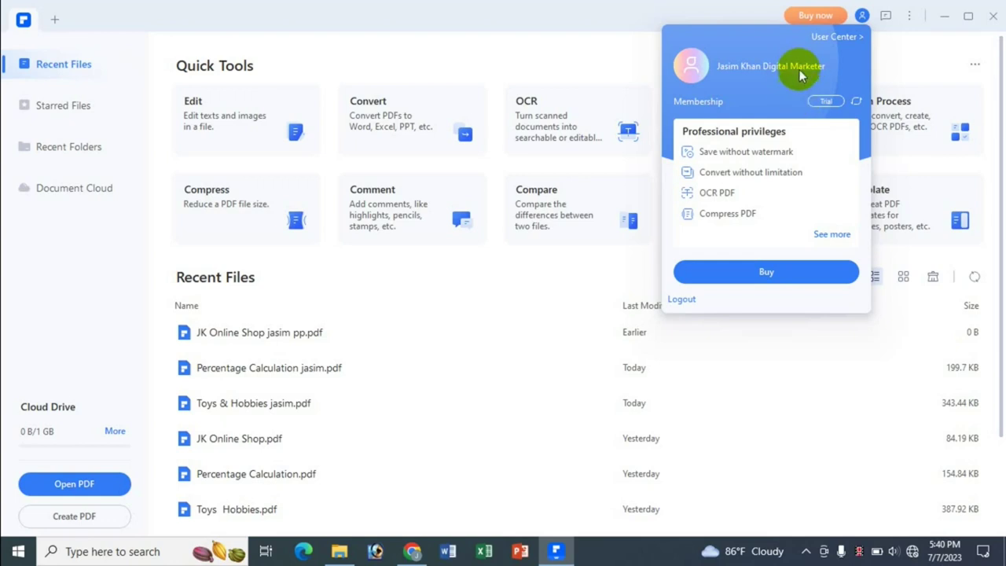
left_click(862, 17)
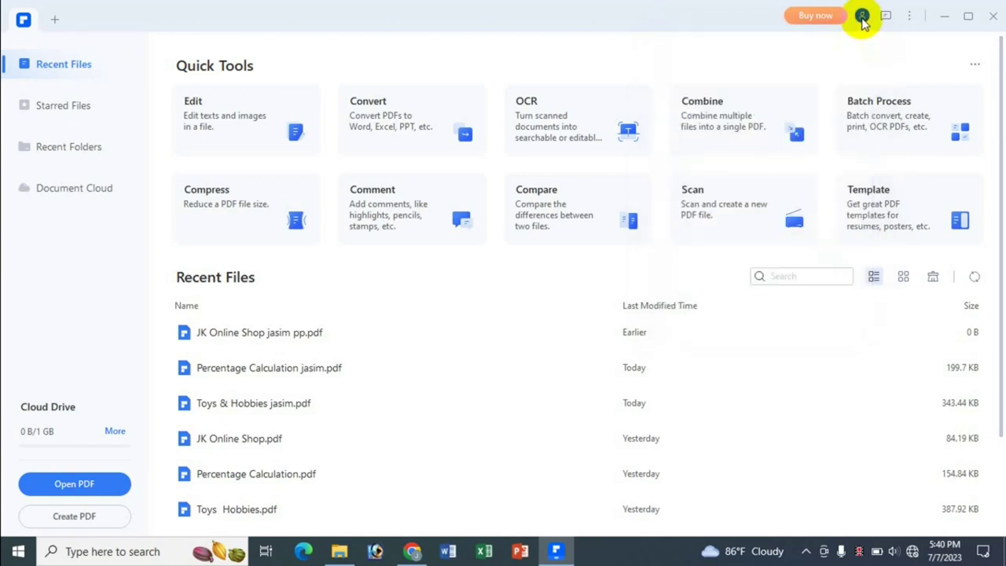
left_click(862, 17)
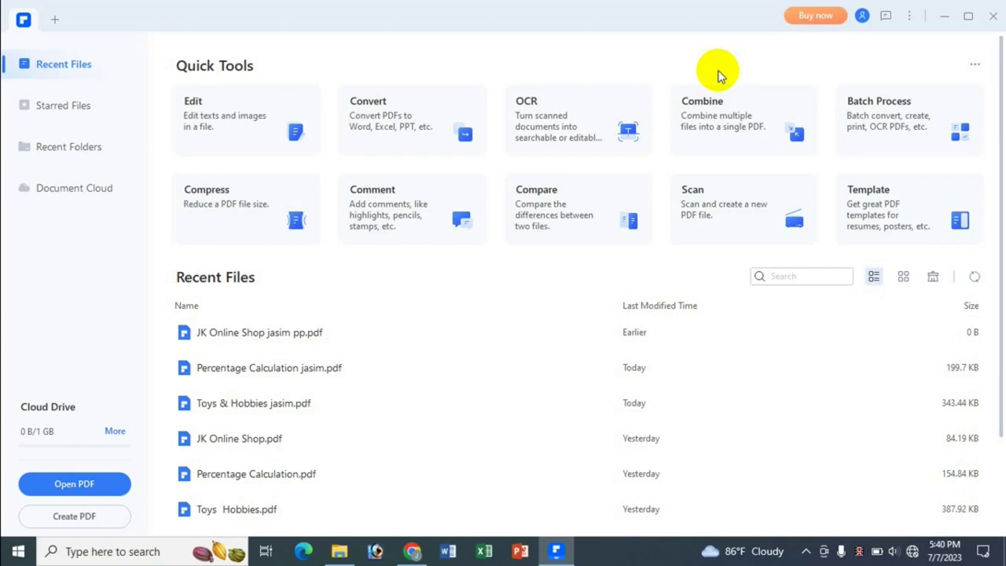
left_click(863, 17)
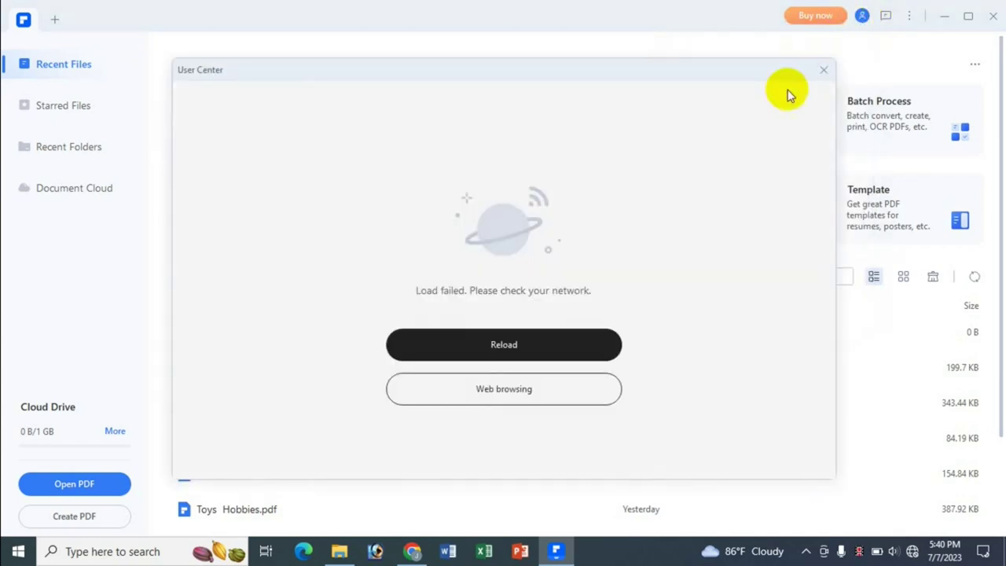
left_click(824, 70)
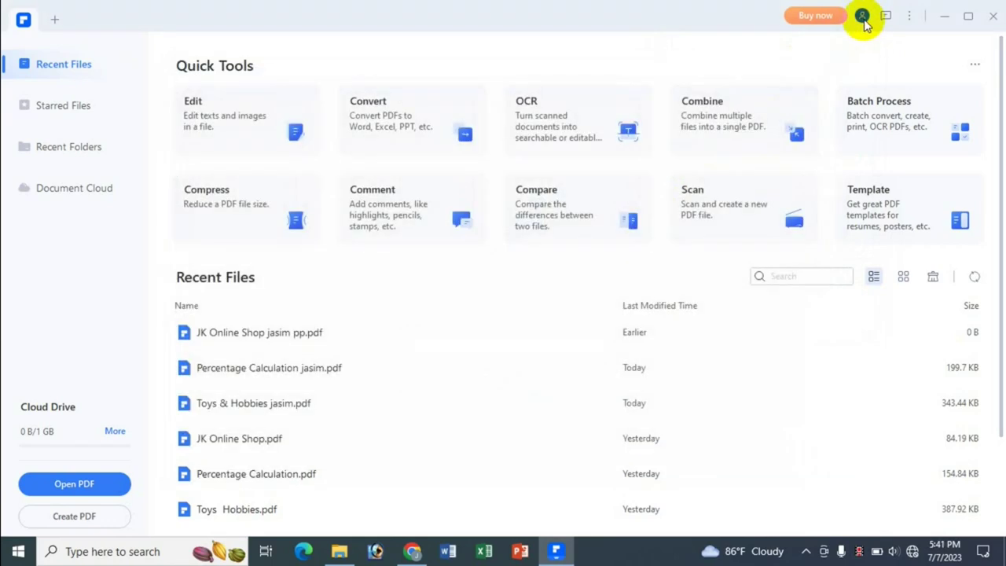
mouse_move(862, 18)
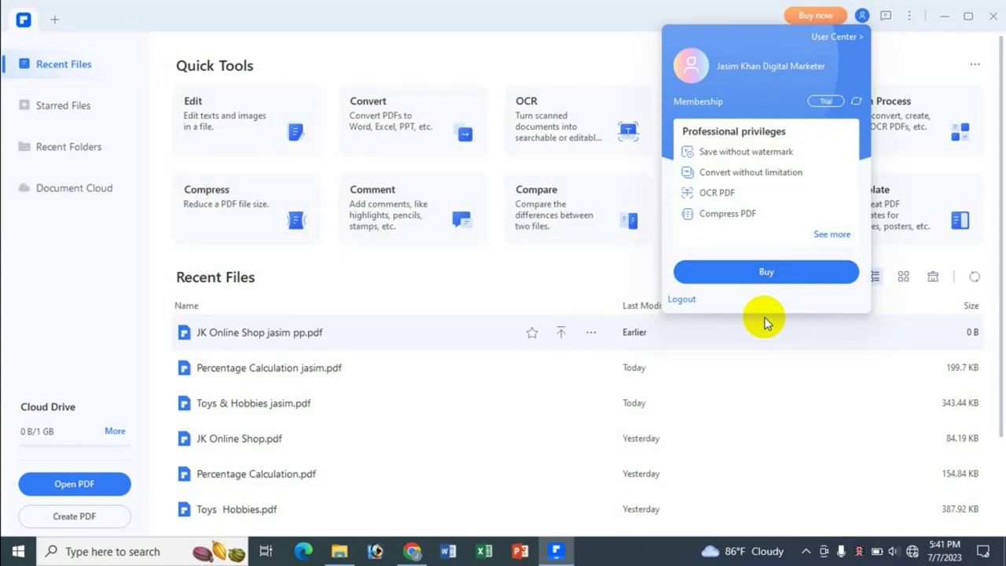
left_click(768, 274)
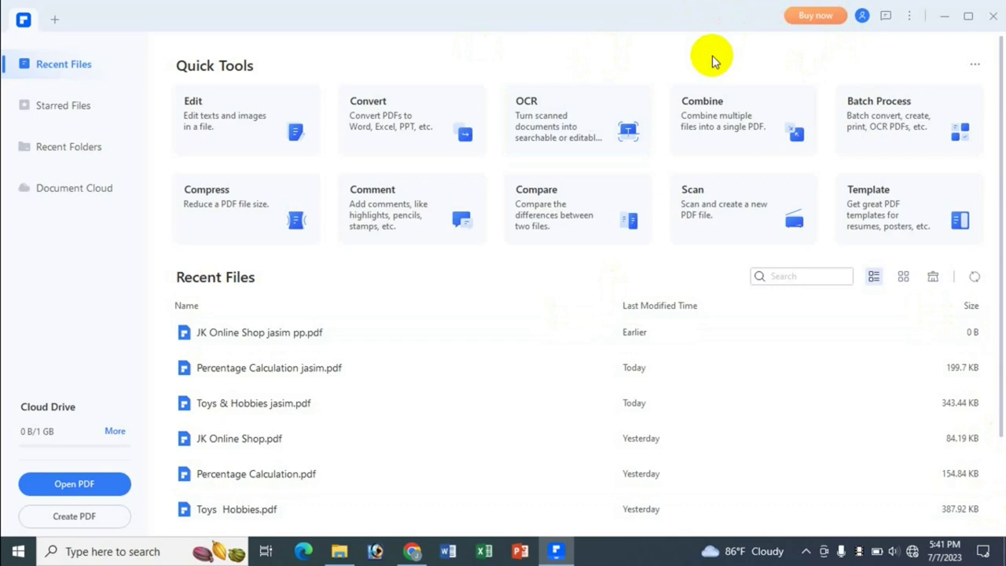
left_click(862, 16)
left_click(573, 63)
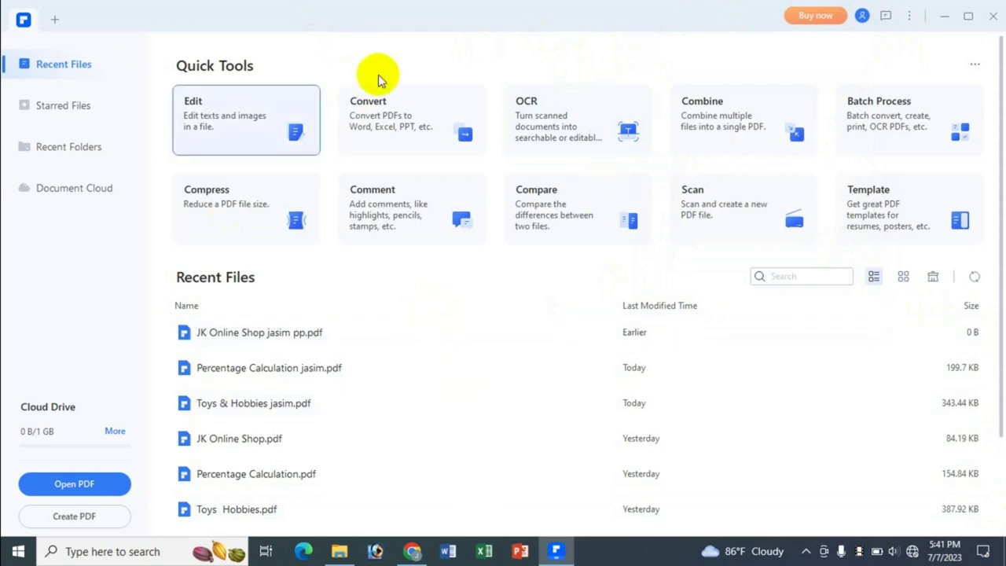
- Choose Toys & Hobbies jasim.pdf from Documents > ALL123 for the Convert tool
left_click(388, 115)
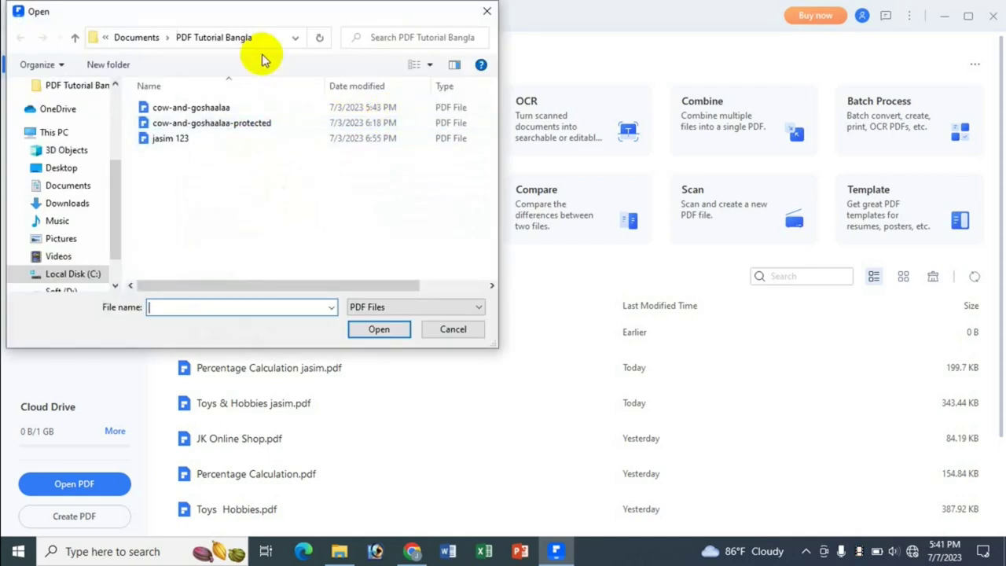
mouse_move(197, 15)
left_mouse_down()
mouse_move(315, 31)
mouse_move(244, 33)
left_mouse_up()
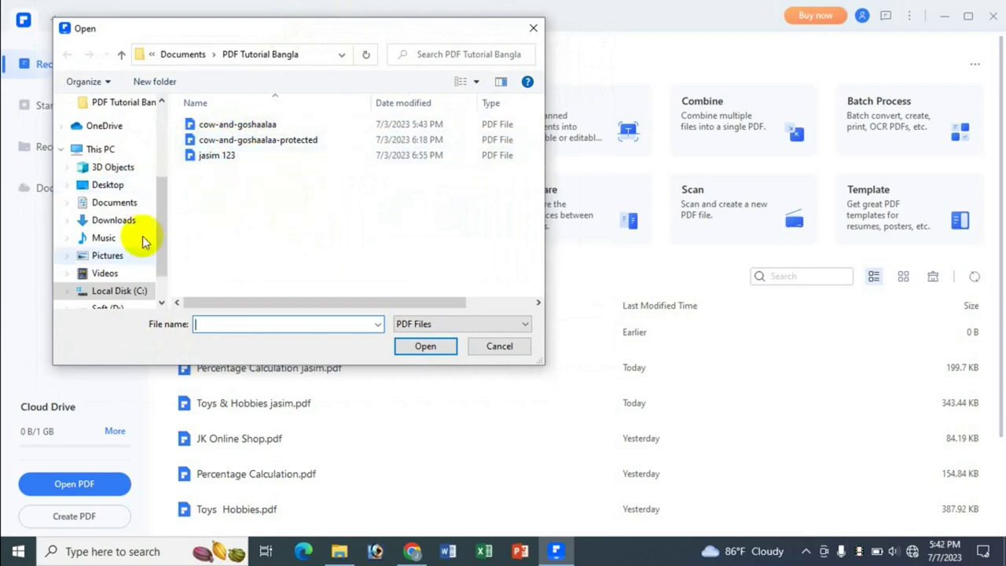
left_click(118, 204)
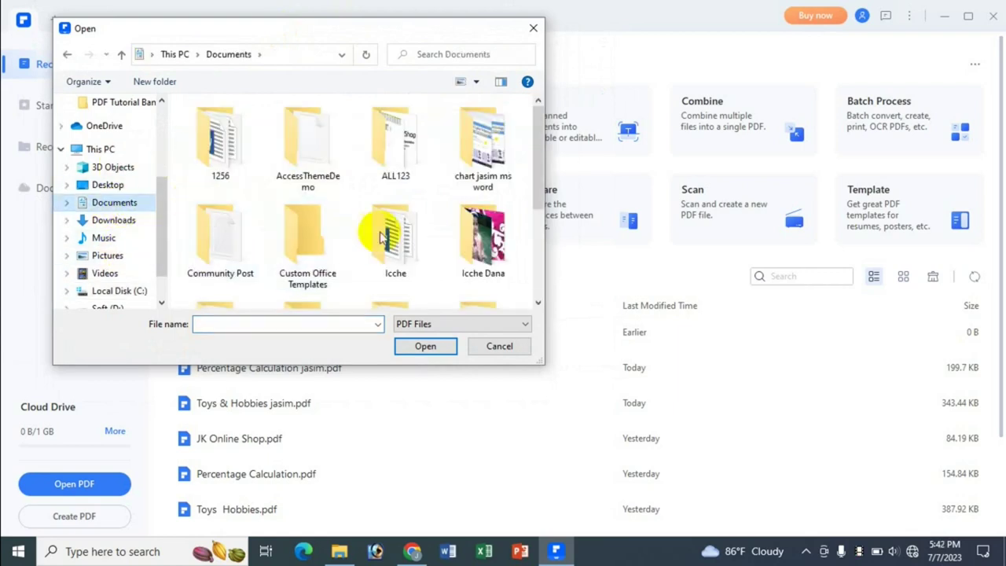
double_click(402, 161)
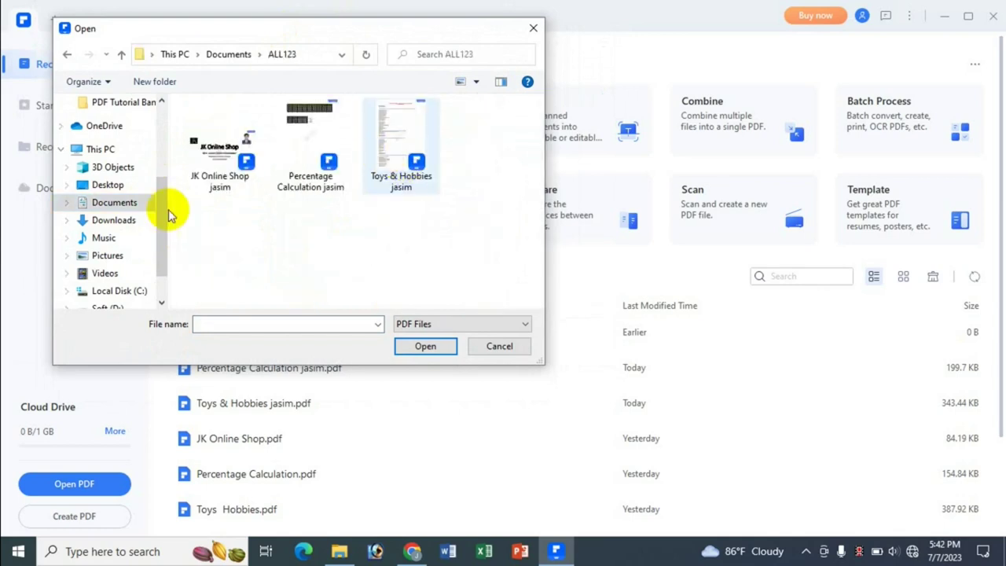
left_click(407, 177)
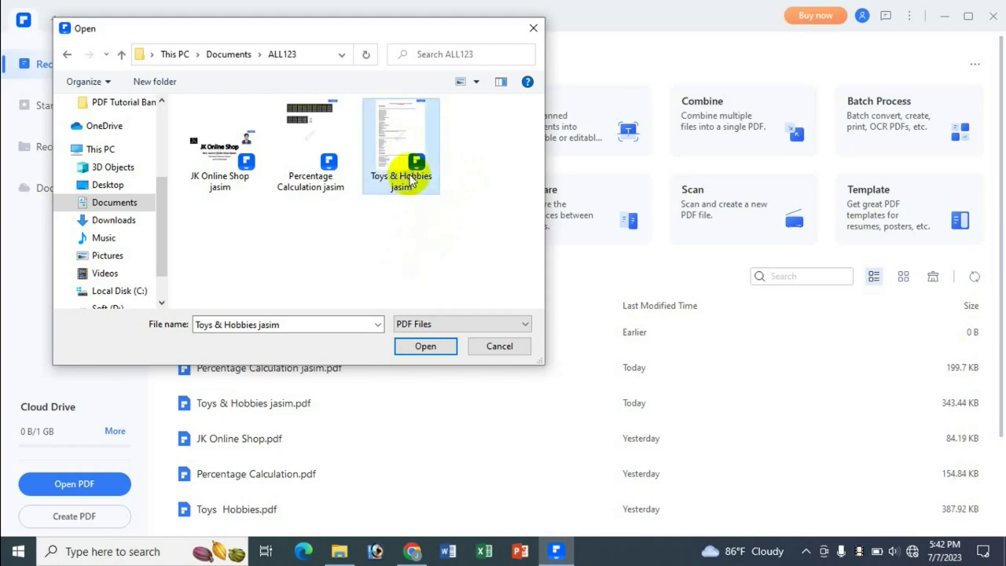
left_click(426, 347)
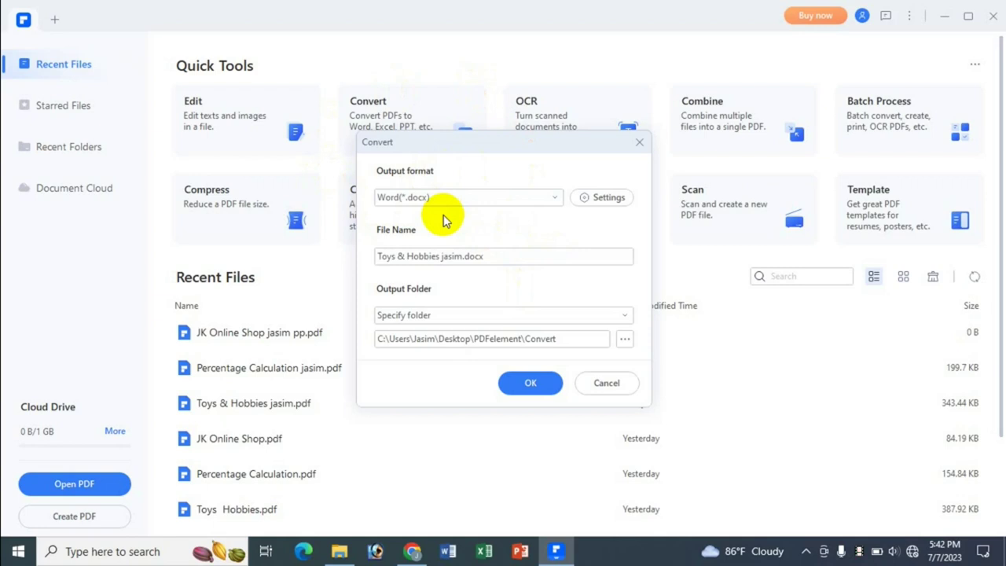
- Keep Word (*.docx) as the output format and bring up its conversion settings
left_click(553, 200)
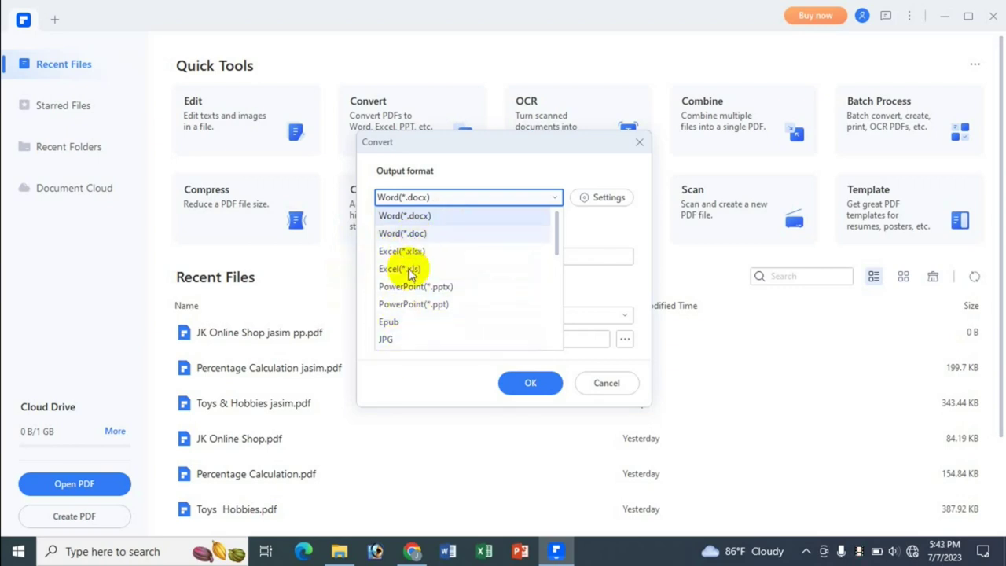
left_click(433, 203)
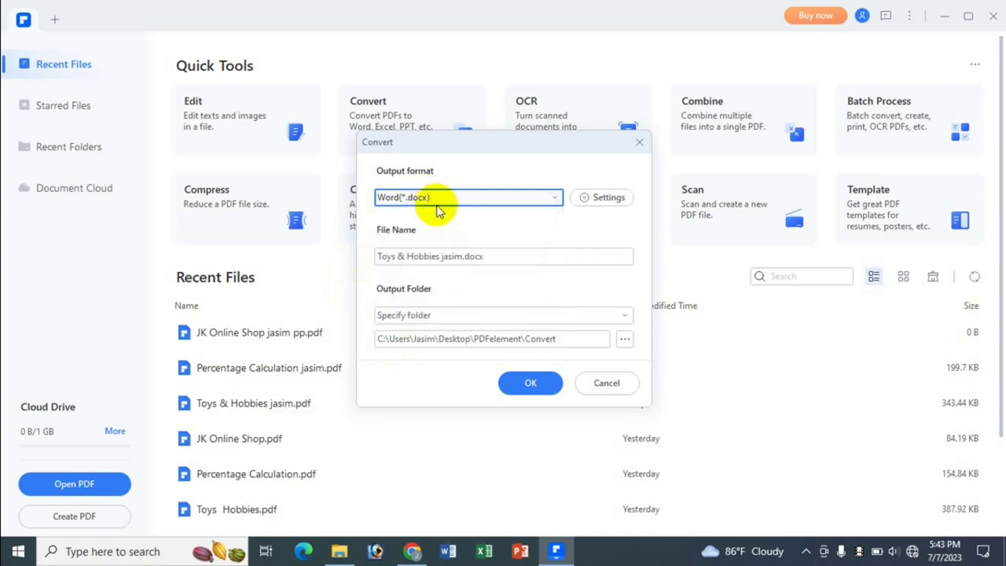
left_click(599, 206)
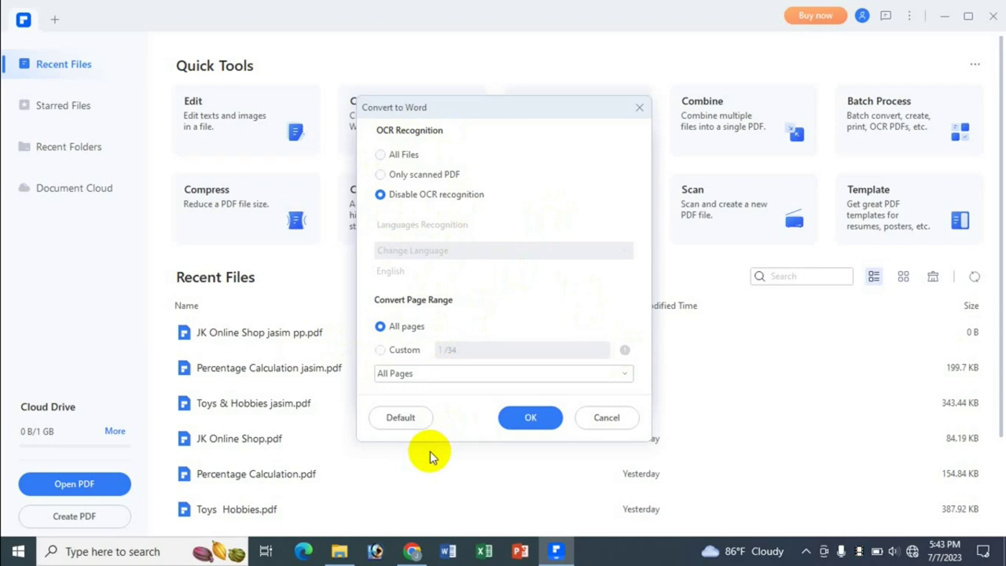
- Leave the Word conversion page range on All pages and confirm the settings
left_click(449, 384)
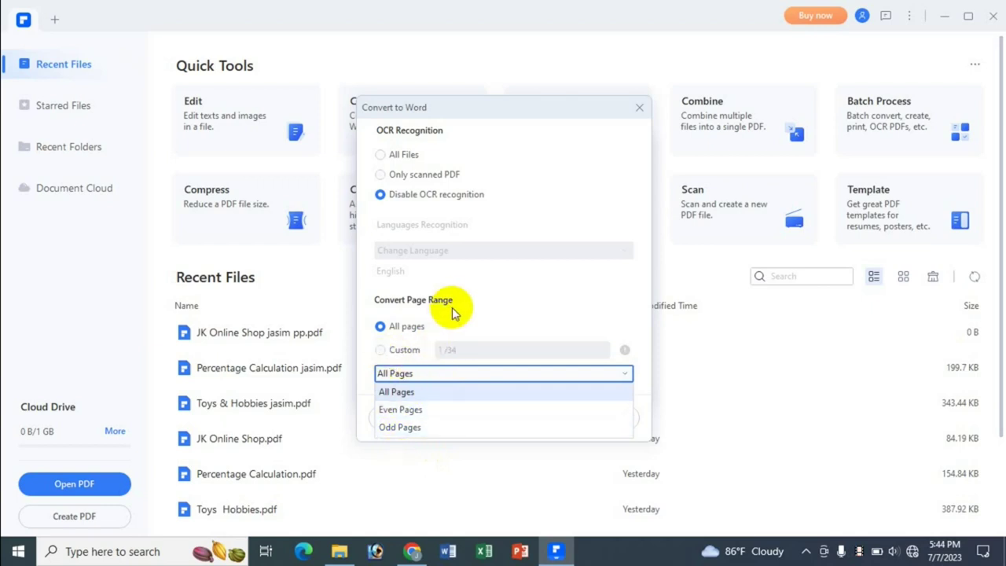
left_click(382, 352)
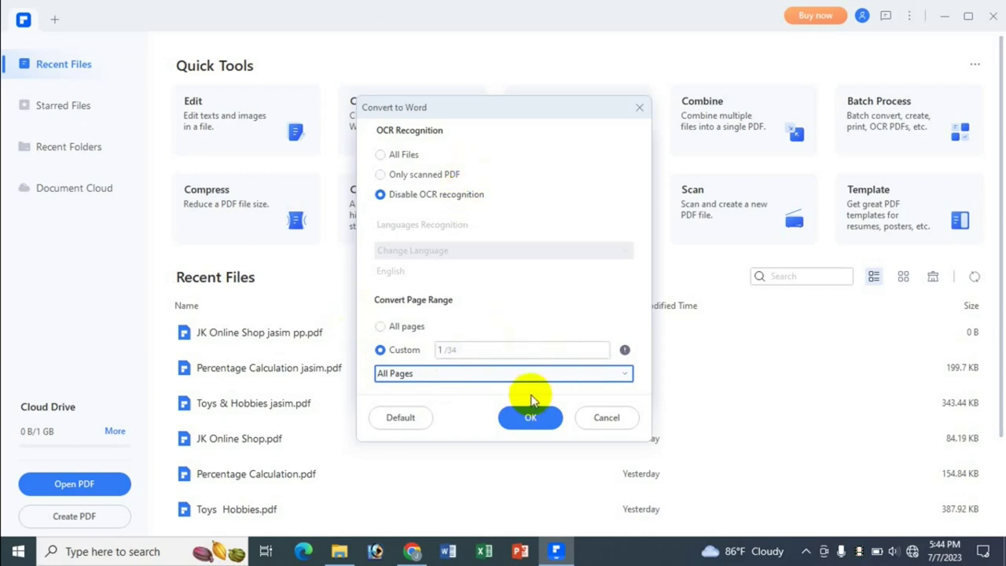
left_click(379, 328)
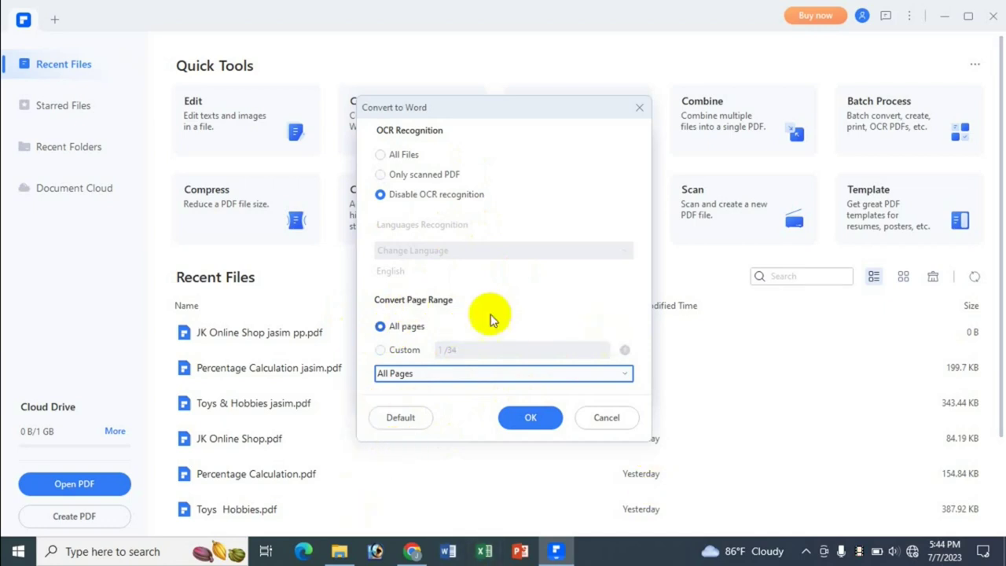
left_click(523, 418)
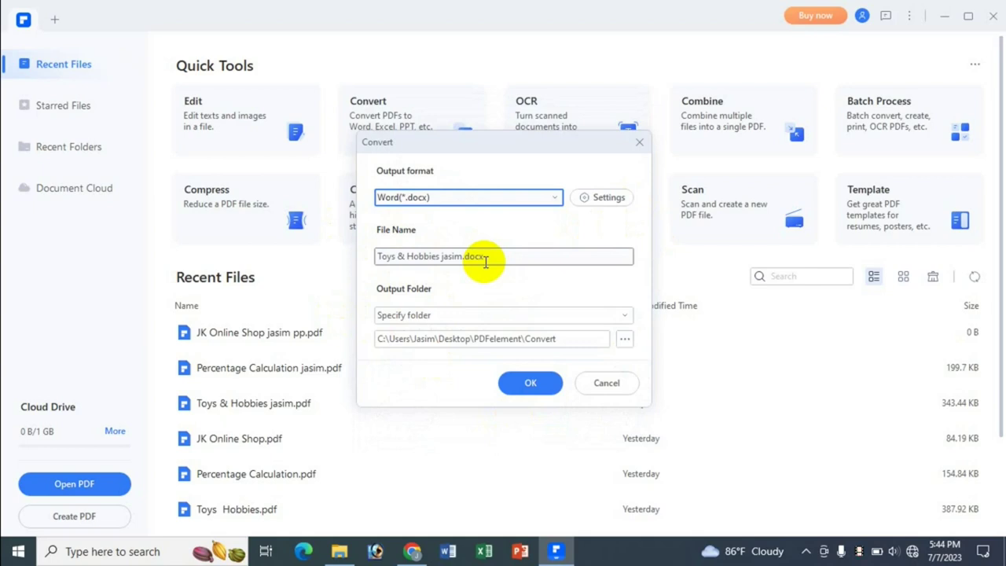
left_click(421, 201)
left_click(445, 249)
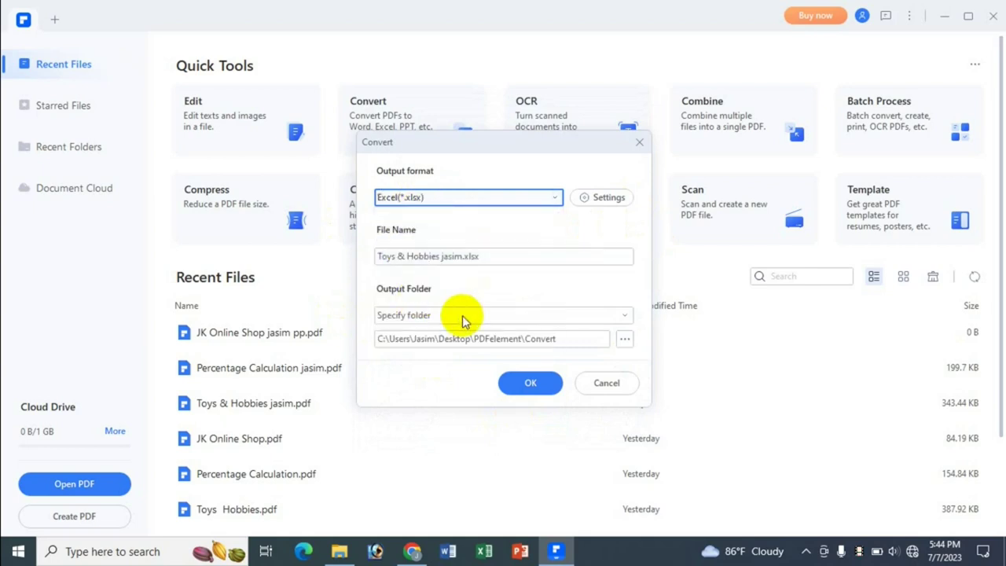
left_click(445, 201)
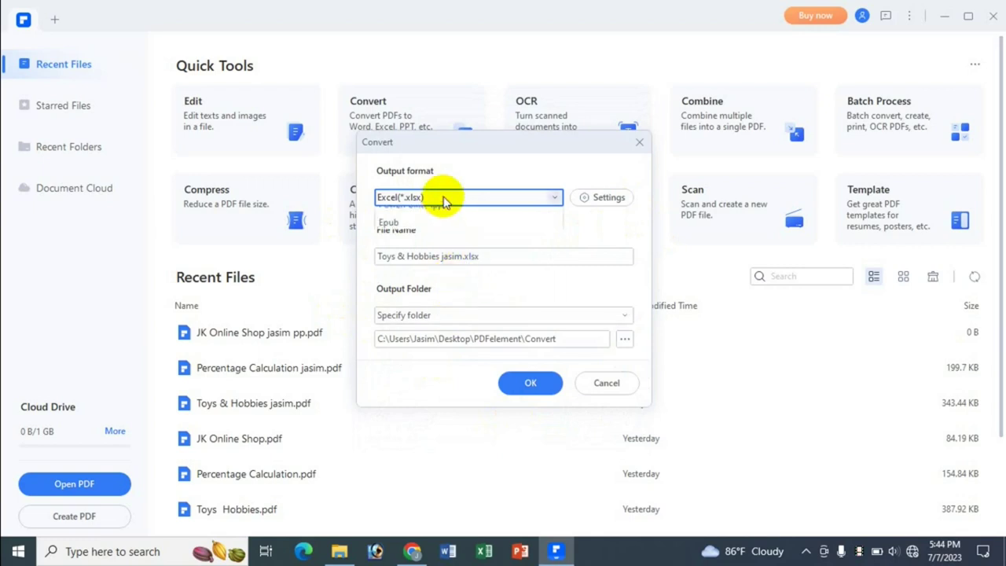
left_click(423, 217)
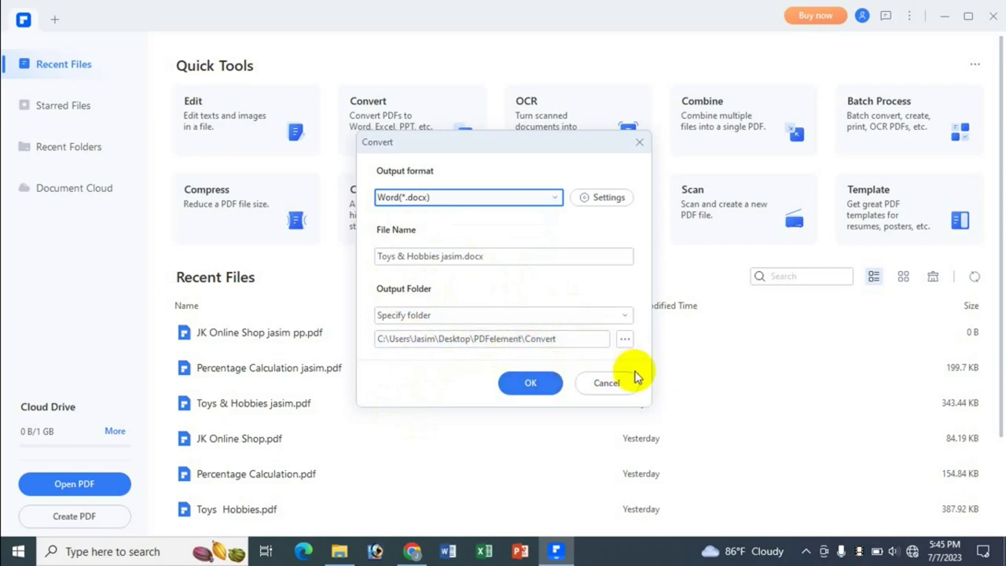
- Set the output folder to 'Save to source folder' instead of browsing for one
left_click(626, 340)
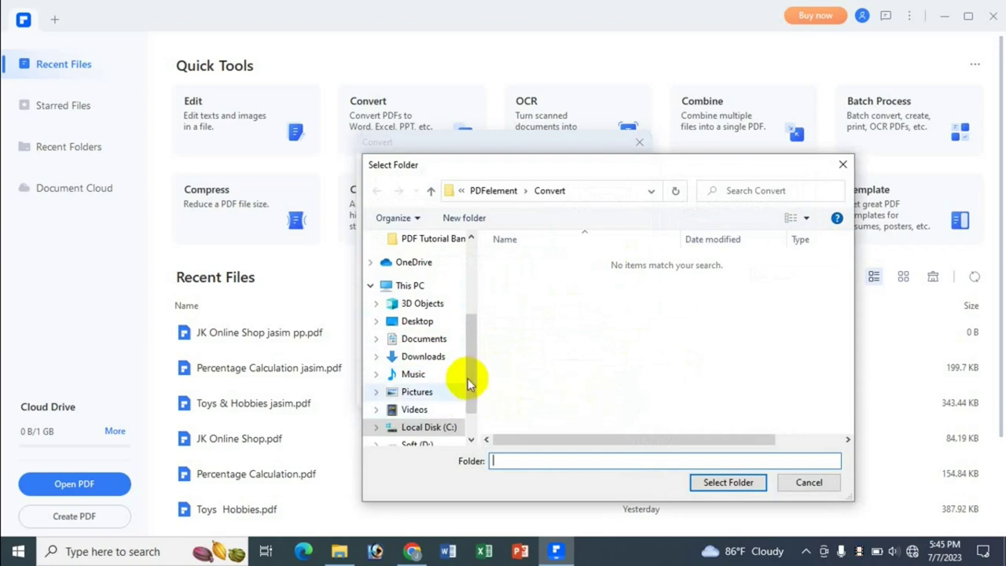
scroll(472, 383, "down", 1)
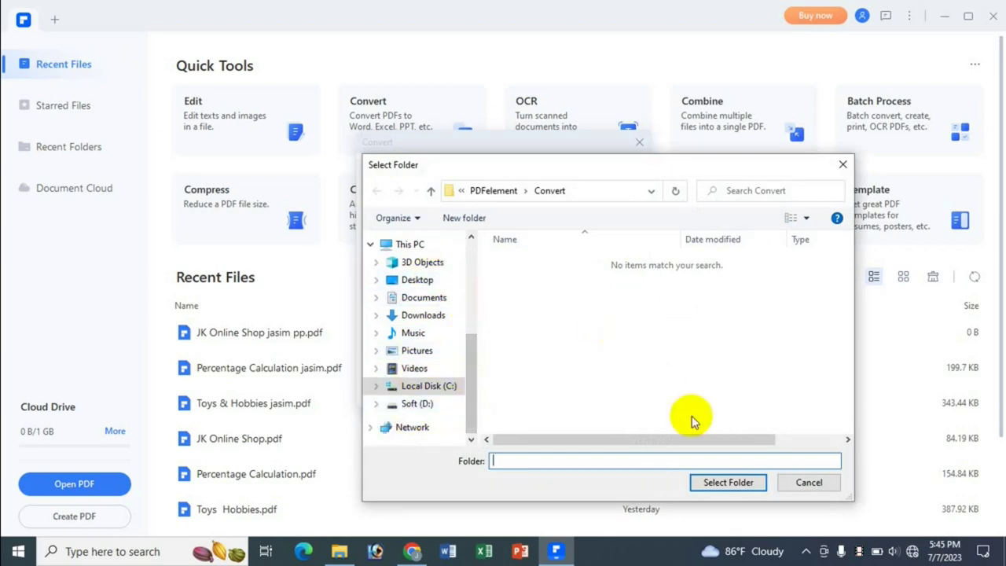
left_click(809, 482)
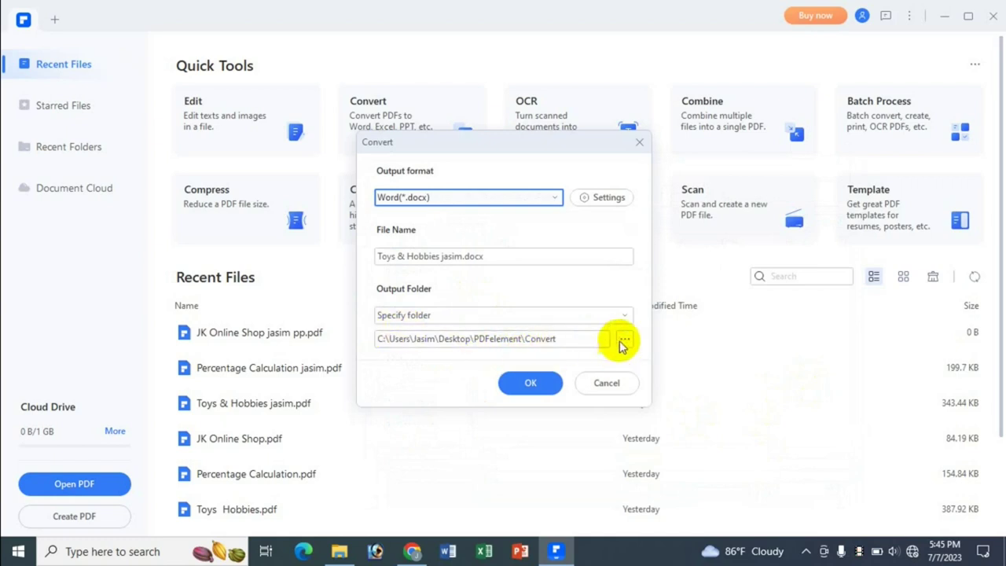
left_click(621, 315)
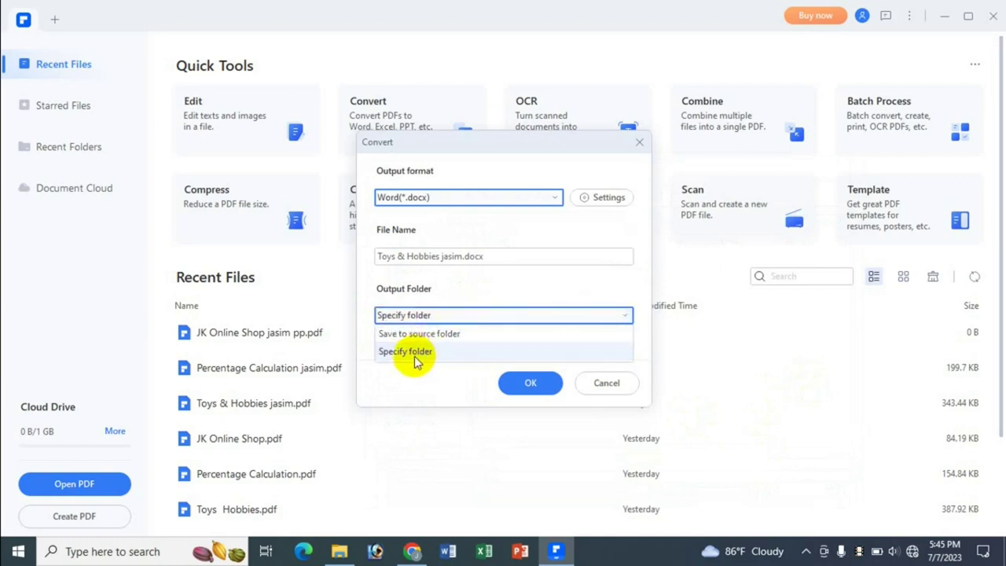
left_click(432, 335)
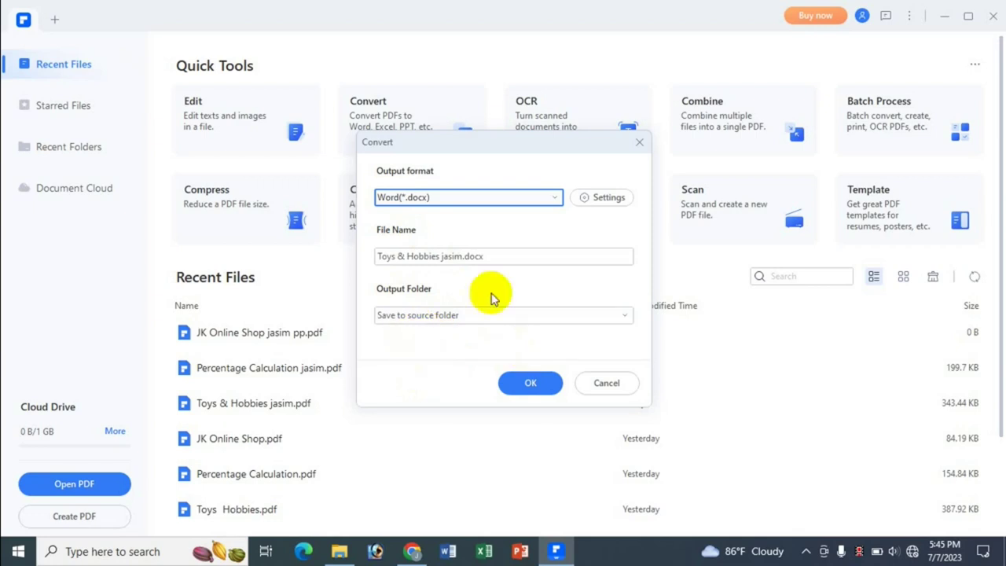
- Run the Toys & Hobbies jasim Word conversion past the Premium popup, then open its folder
left_click(530, 385)
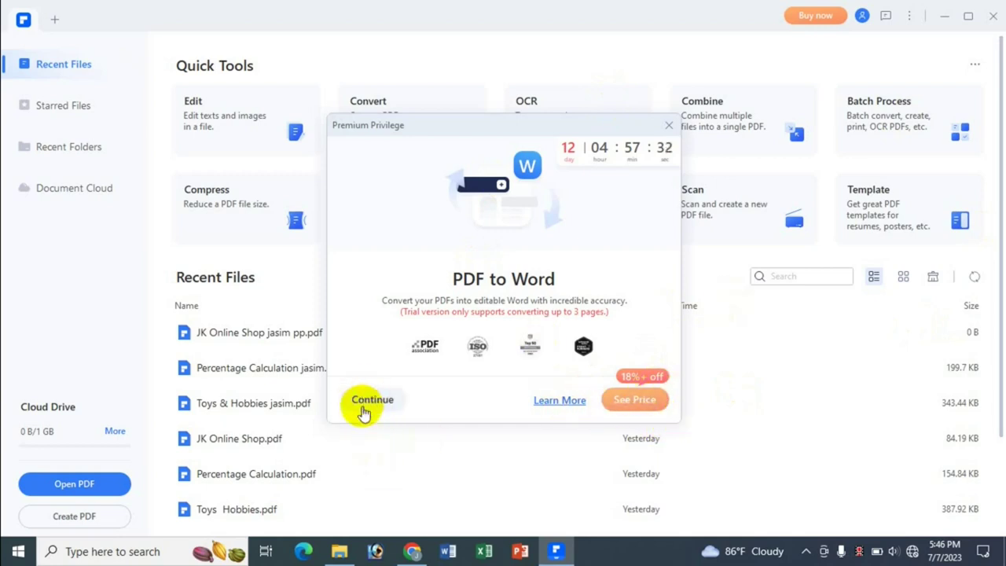
left_click(365, 401)
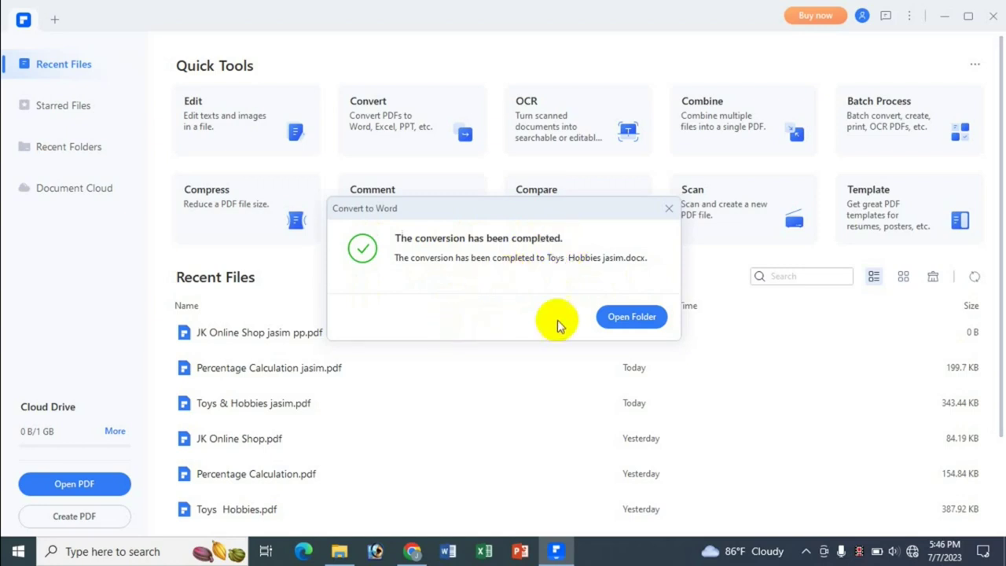
left_click(621, 323)
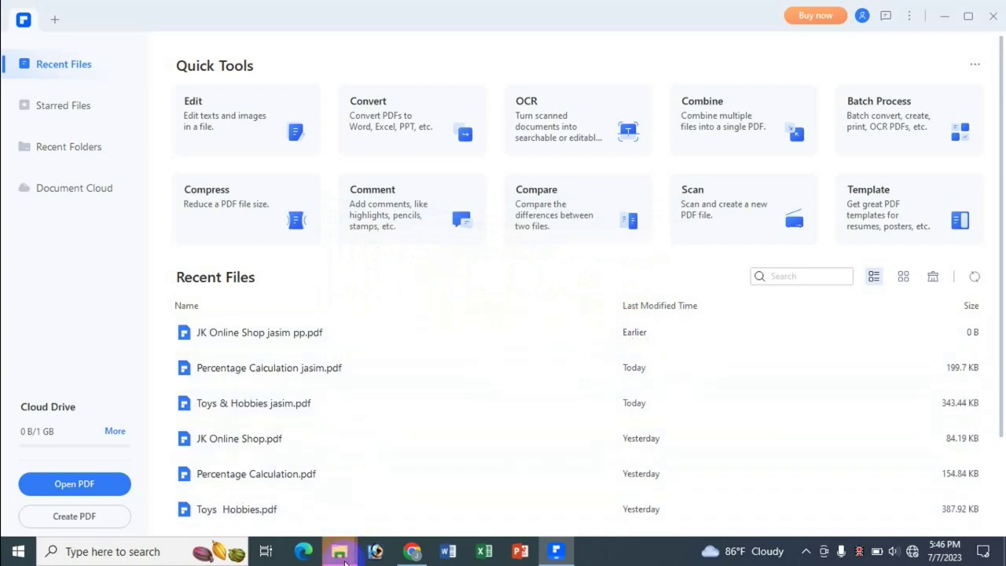
- Open the converted Toys & Hobbies jasim Word file from ALL123, beside its PDF
mouse_move(346, 558)
left_click(385, 487)
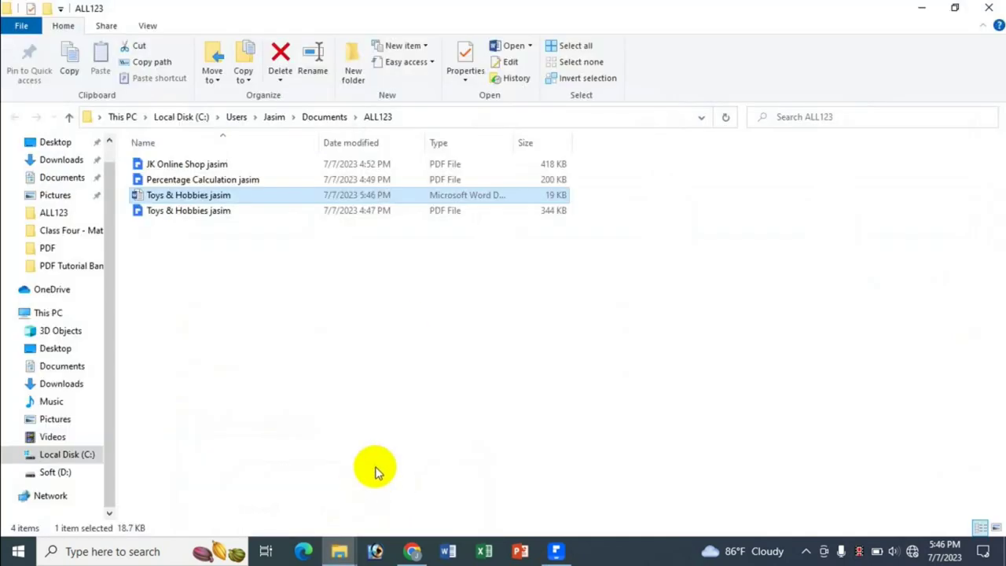
left_click(189, 285)
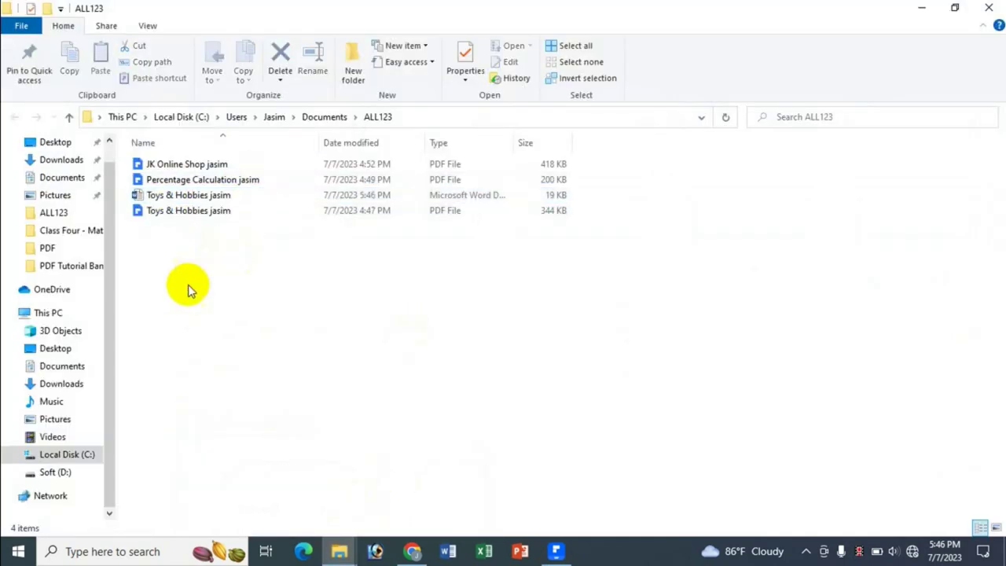
left_click(174, 215)
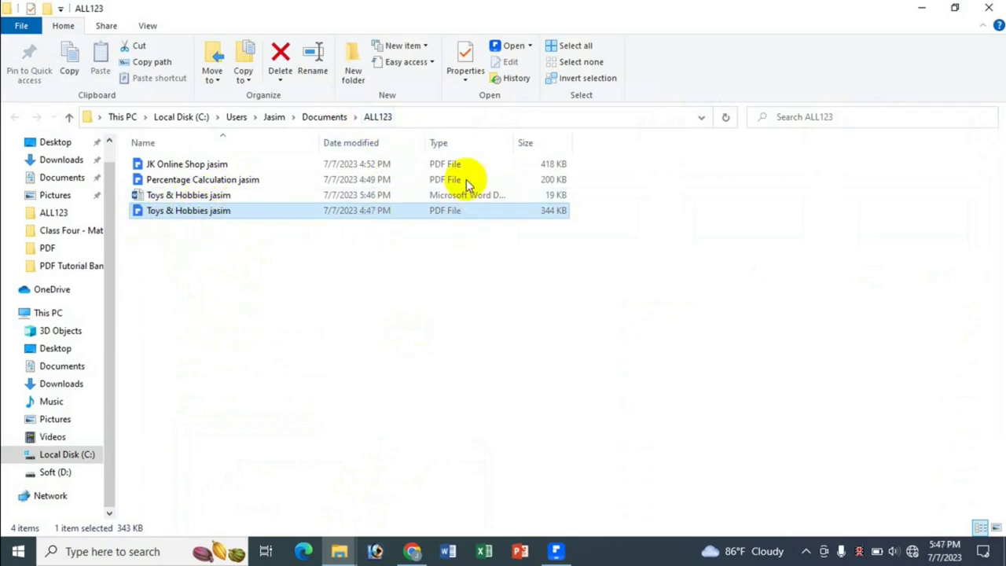
left_click(168, 197)
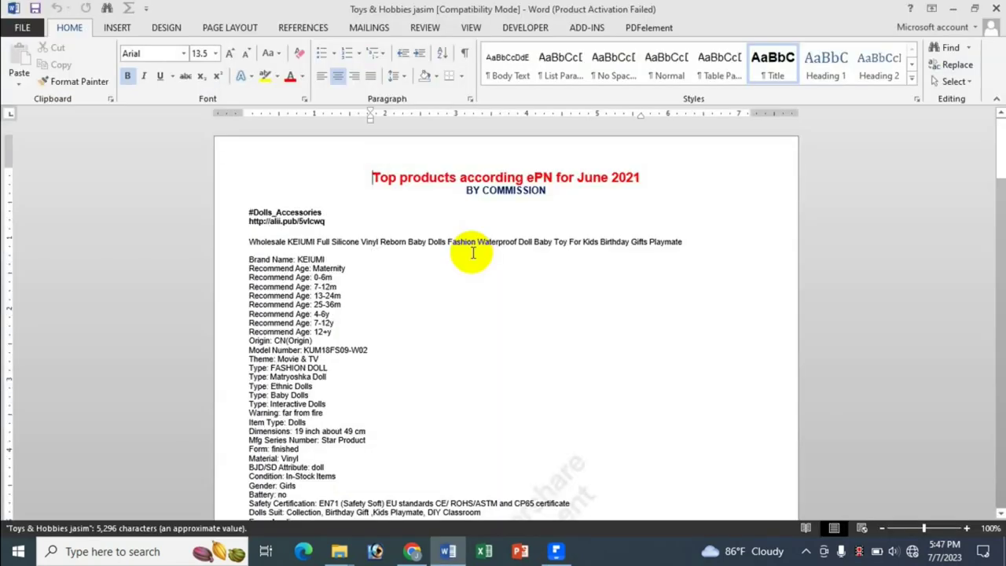
- Close the Word document and switch back to PDFelement
left_click(997, 9)
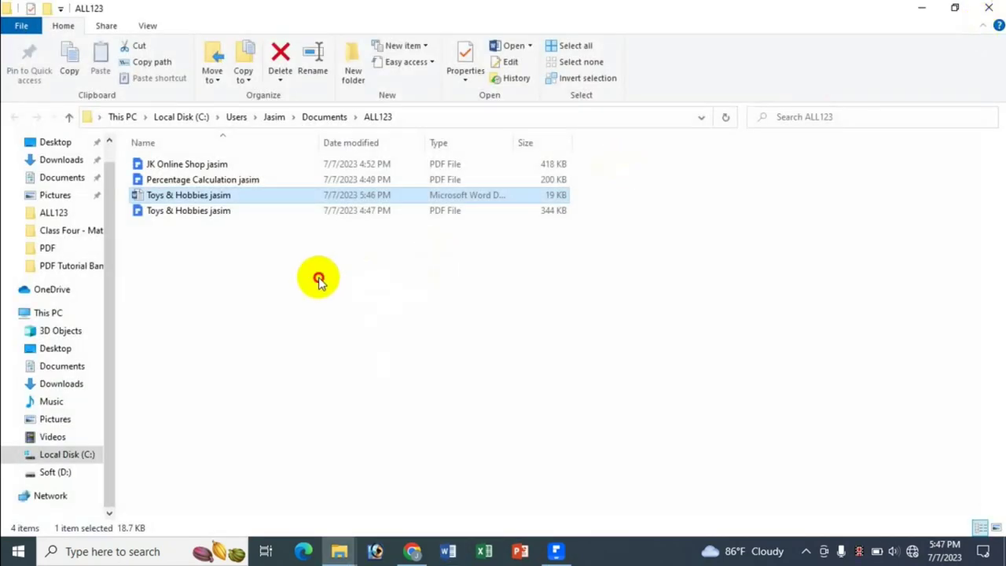
left_click(320, 277)
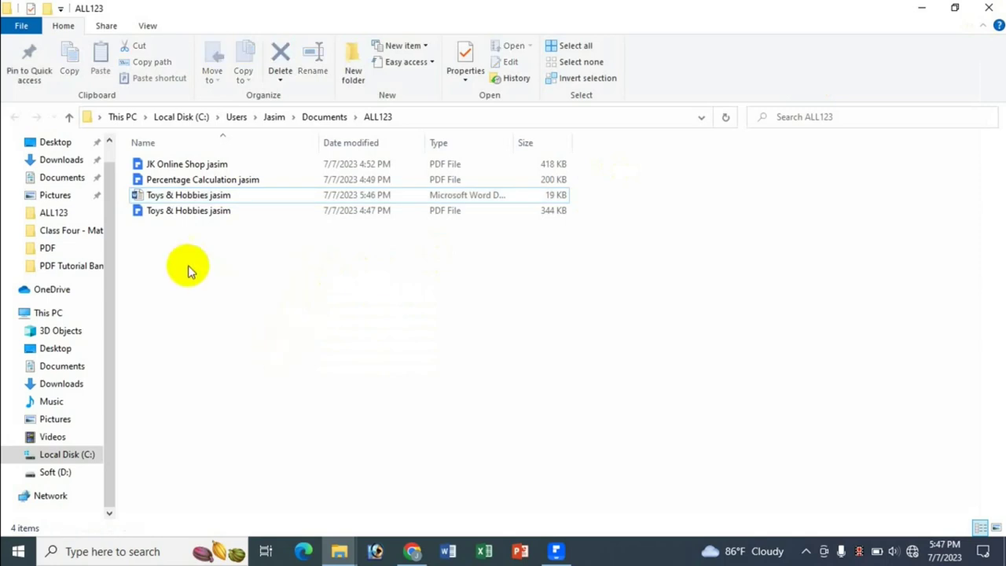
left_click(183, 216)
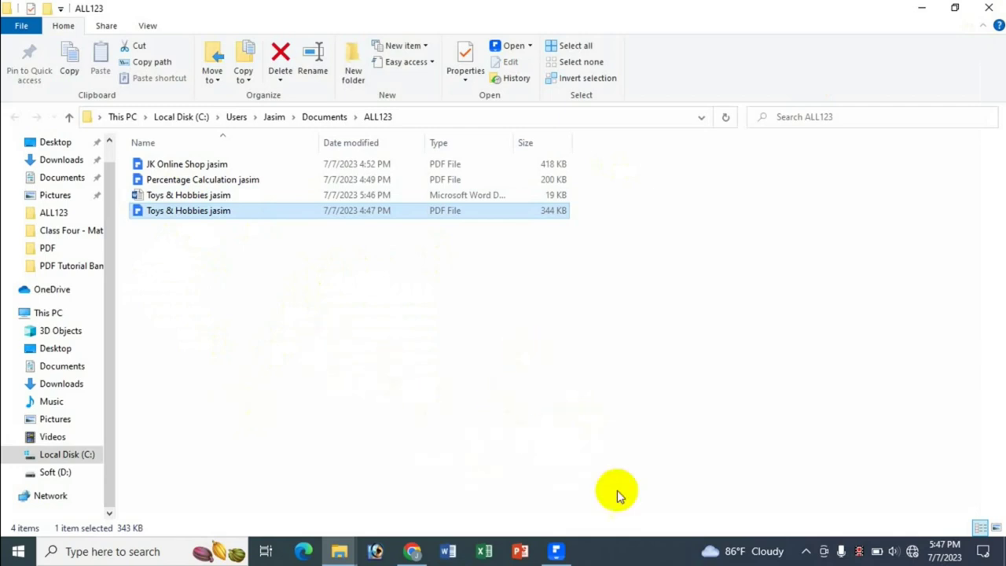
left_click(557, 552)
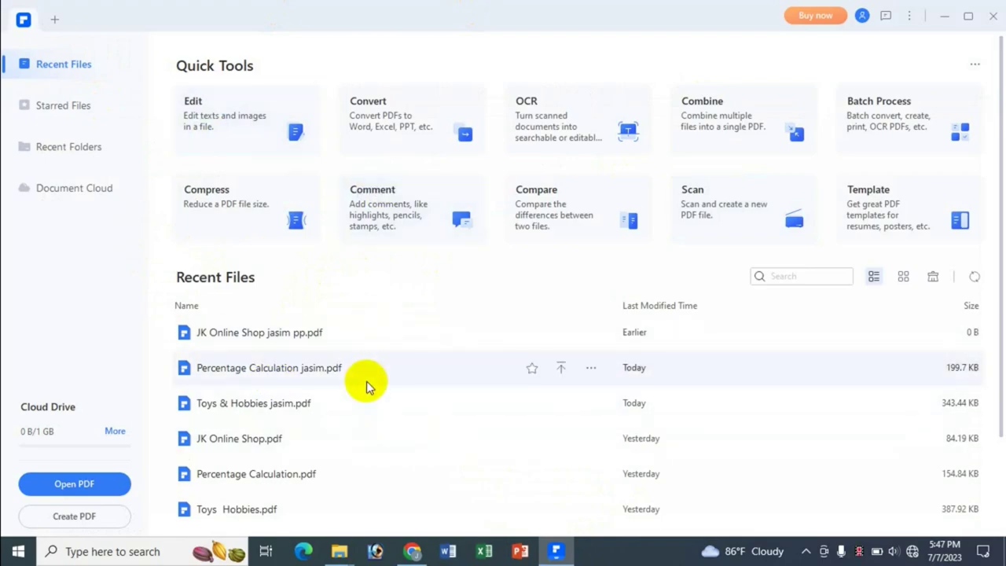
- Relaunch PDFelement and open Percentage Calculation jasim.pdf from Documents > ALL123
key("super+d")
double_click(312, 195)
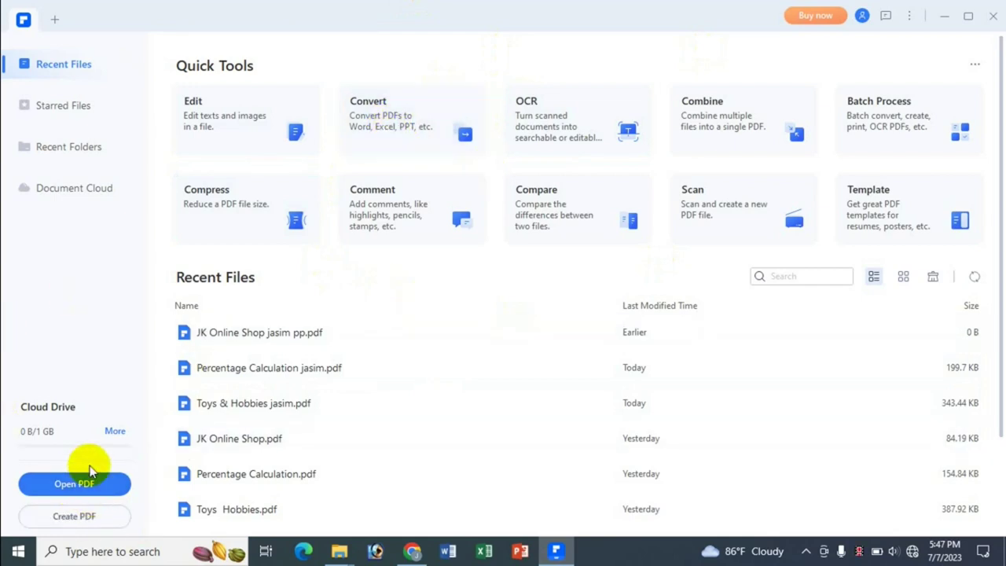
left_click(79, 487)
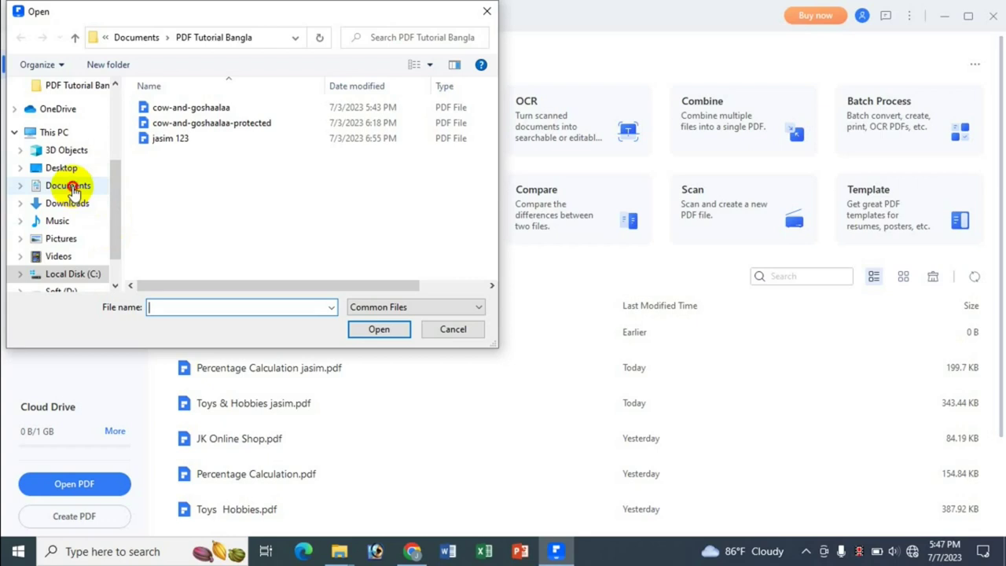
left_click(71, 188)
double_click(348, 161)
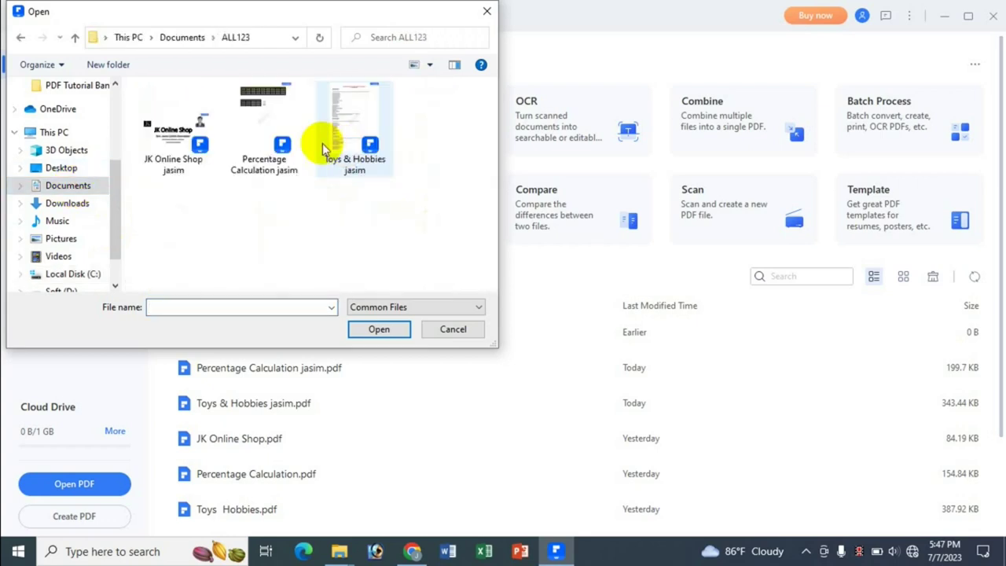
left_click(284, 173)
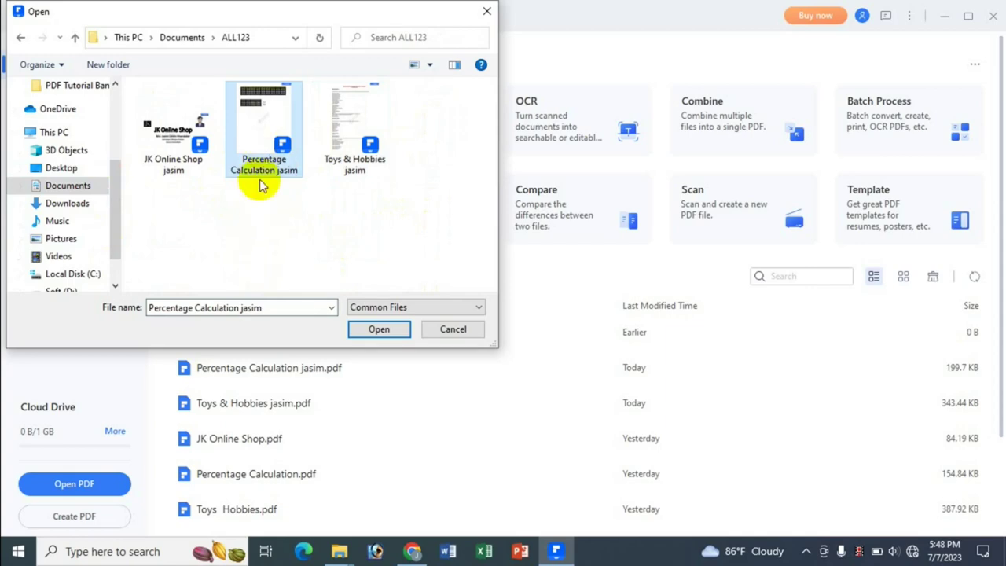
left_click(379, 331)
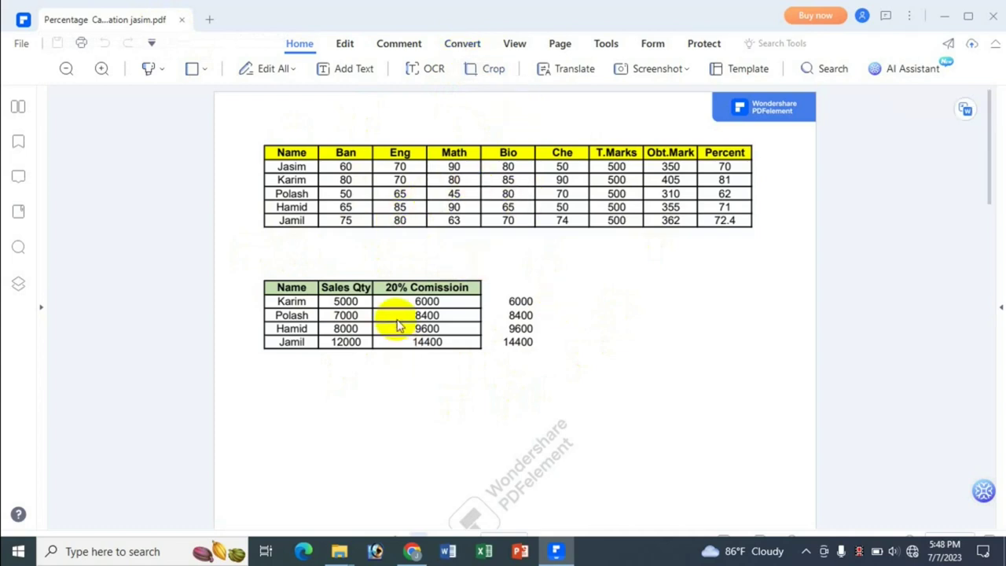
- Bring up PDF To Excel conversion for Percentage Calculation, review its dialog, then close it
left_click(471, 51)
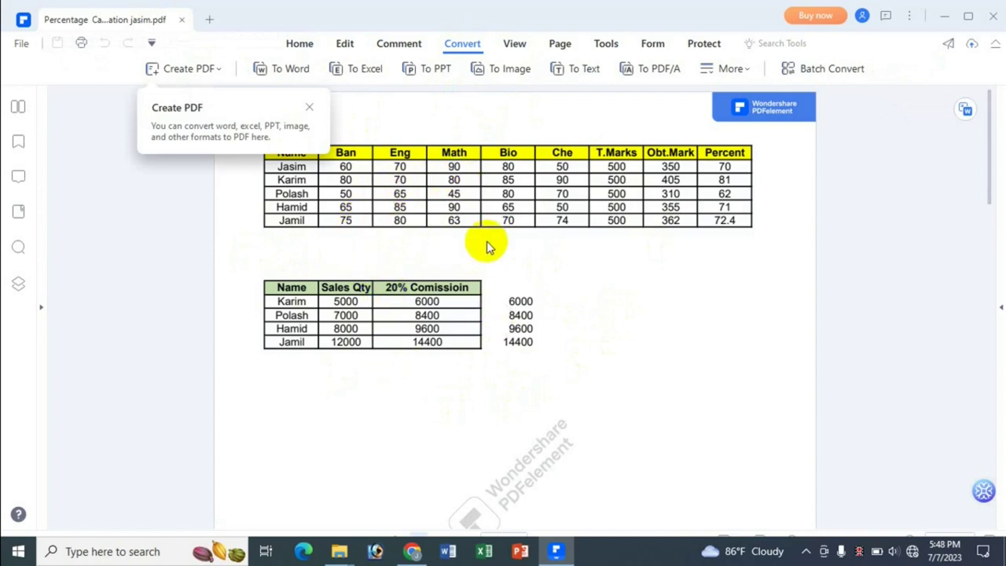
left_click(464, 46)
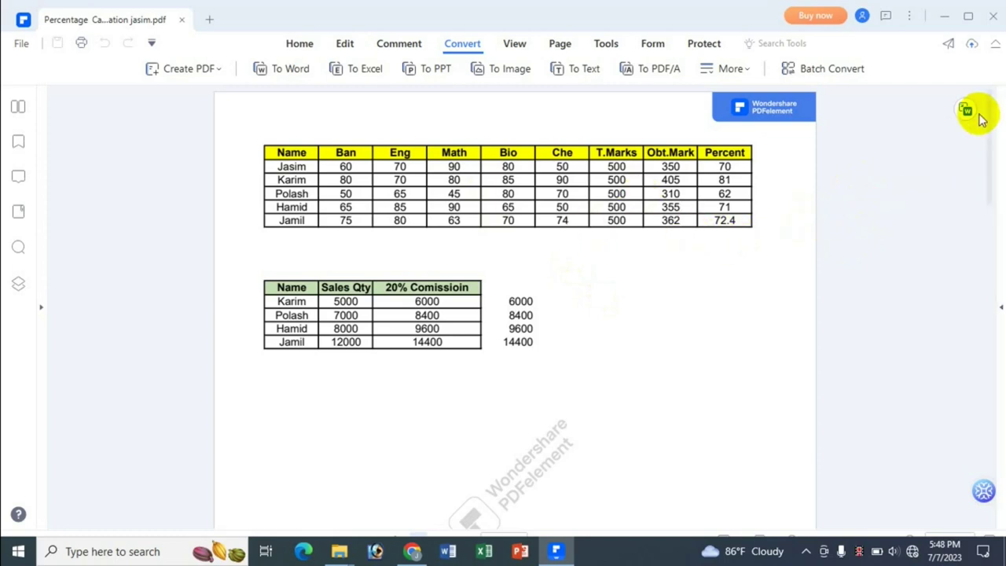
mouse_move(968, 111)
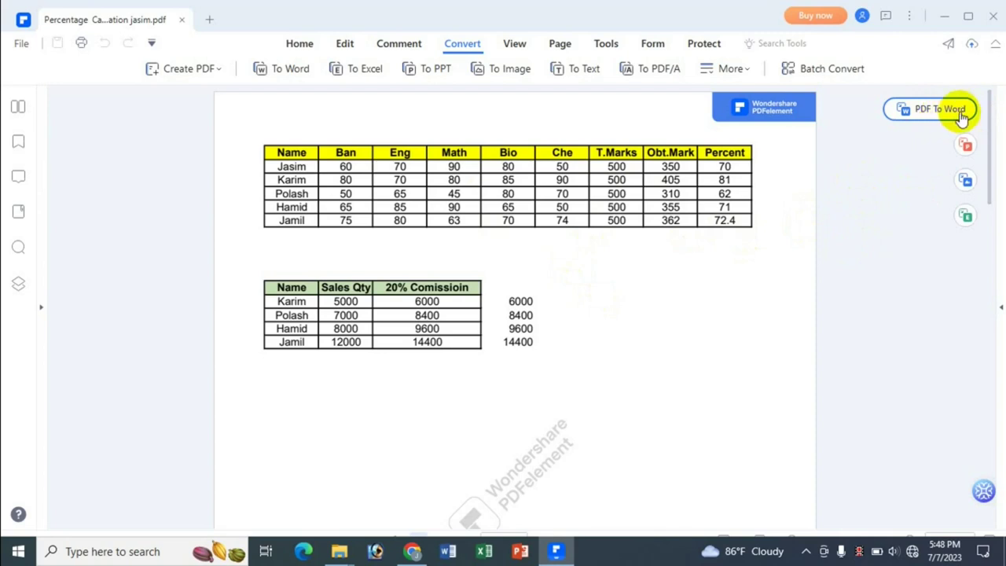
mouse_move(972, 155)
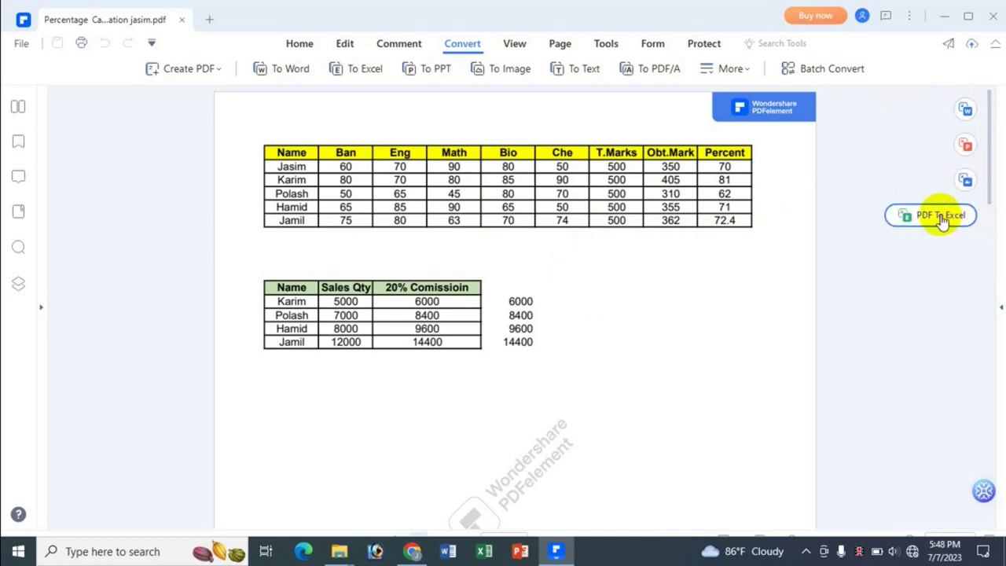
left_click(943, 220)
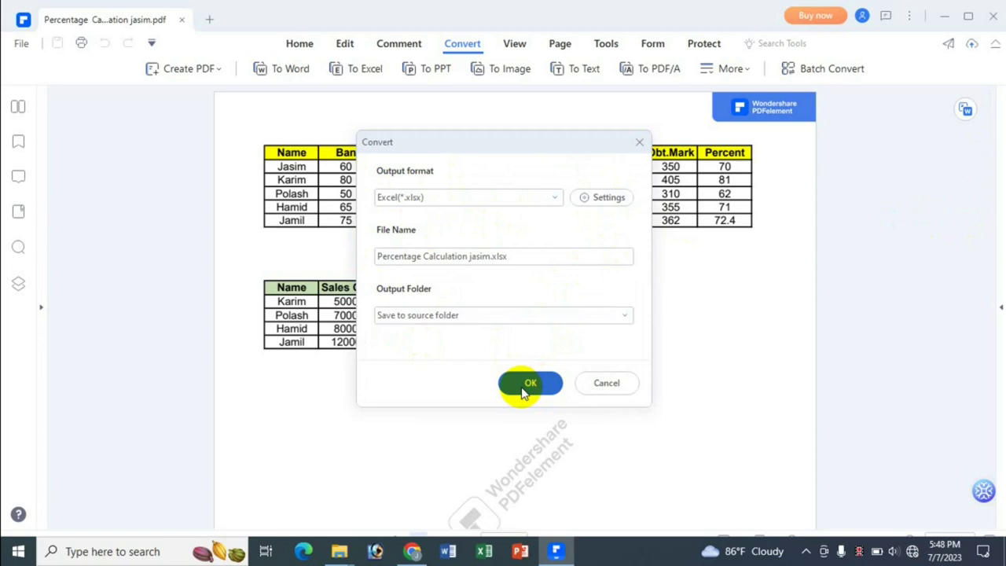
left_click(598, 384)
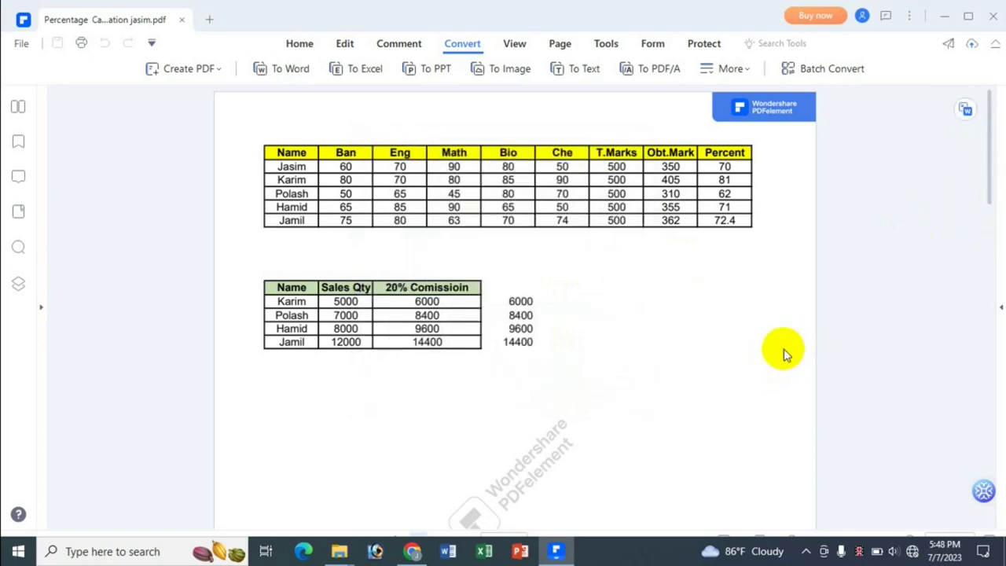
- Start an Excel export from the File menu, then cancel the Convert dialog
left_click(21, 43)
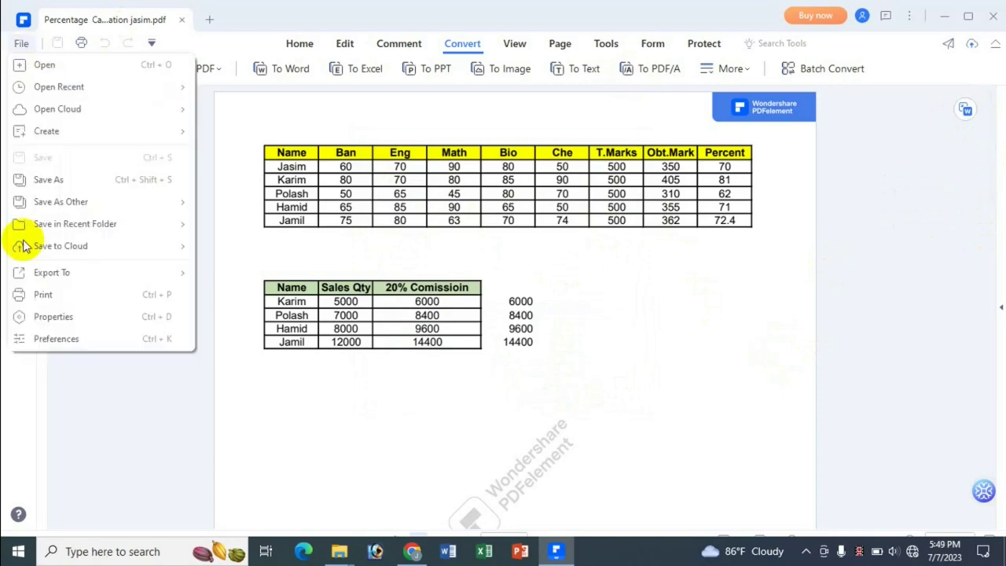
mouse_move(78, 275)
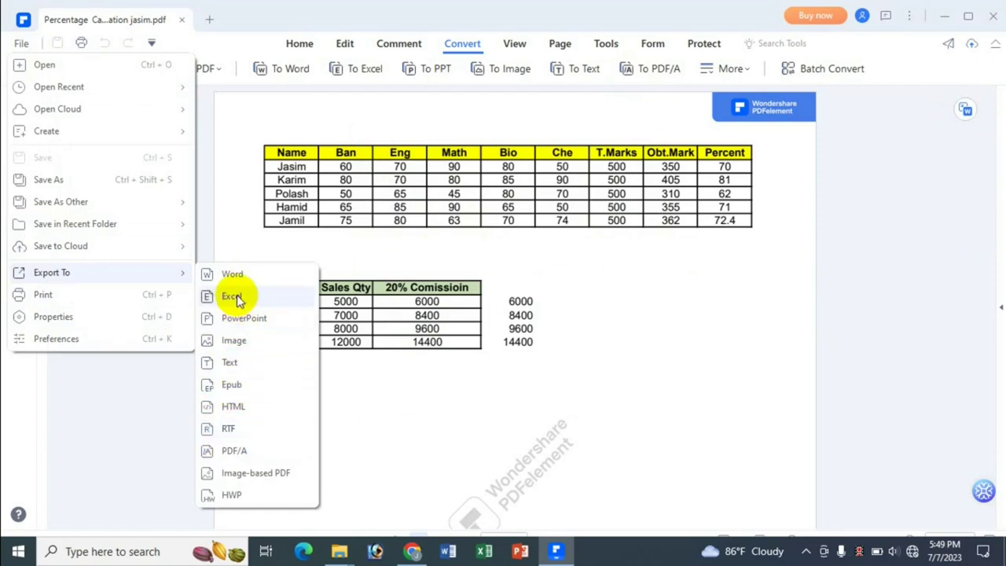
left_click(234, 298)
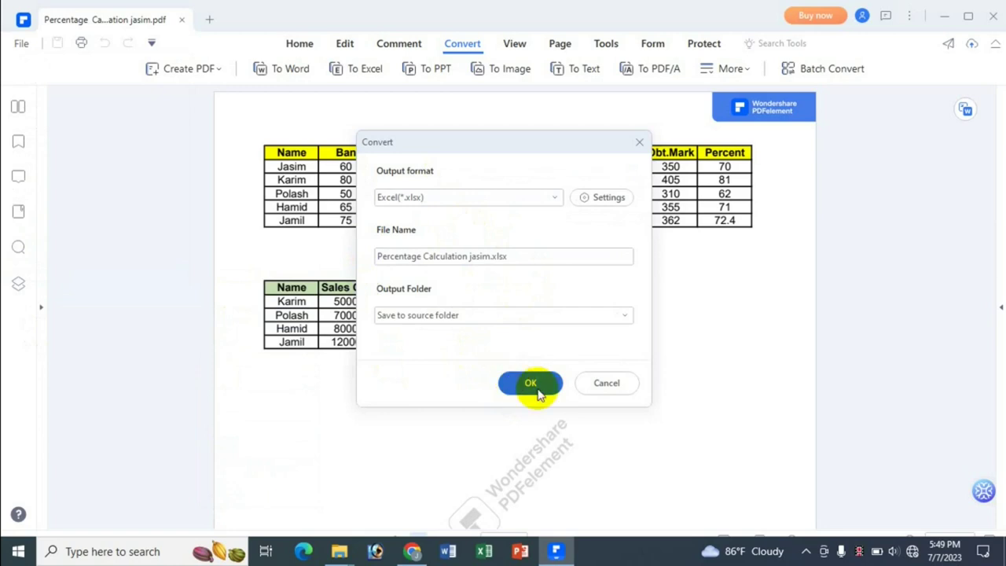
left_click(603, 384)
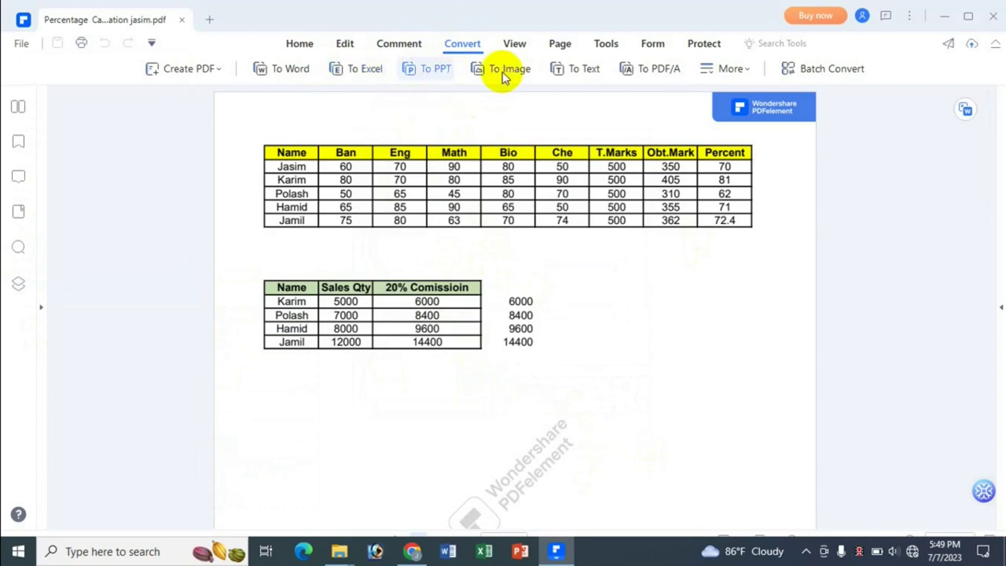
- Begin the To Excel conversion and accept its Settings unchanged
left_click(361, 71)
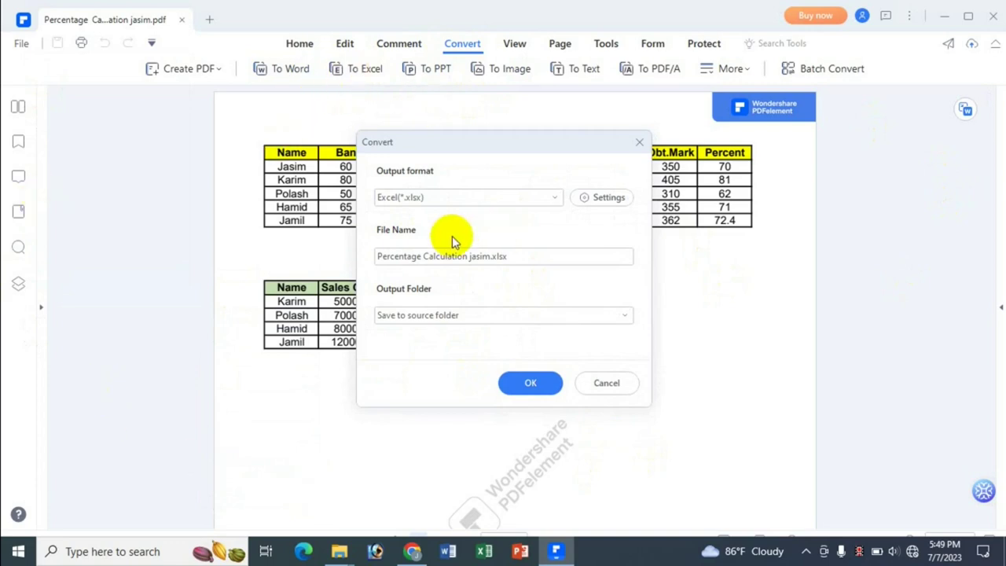
left_click(608, 202)
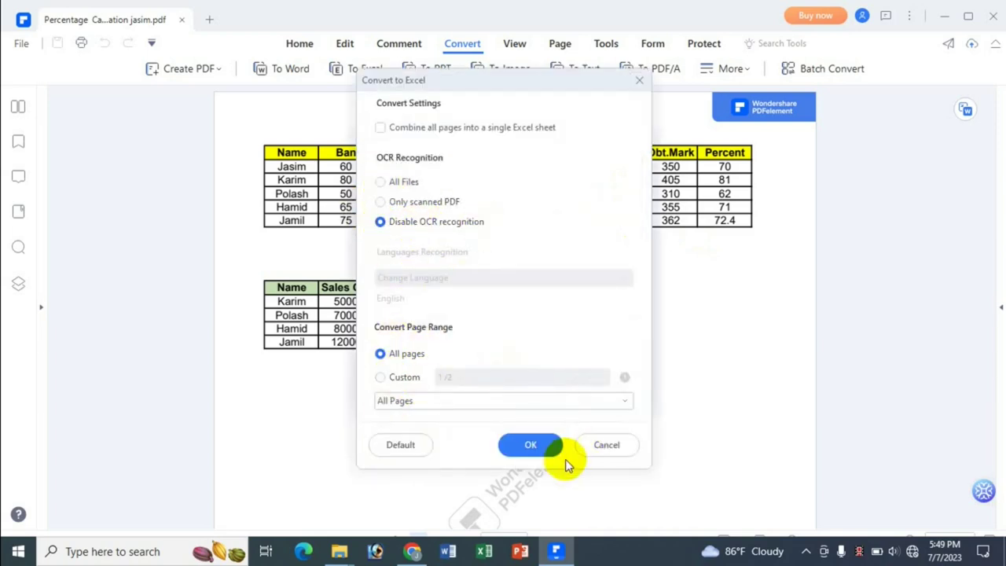
left_click(603, 445)
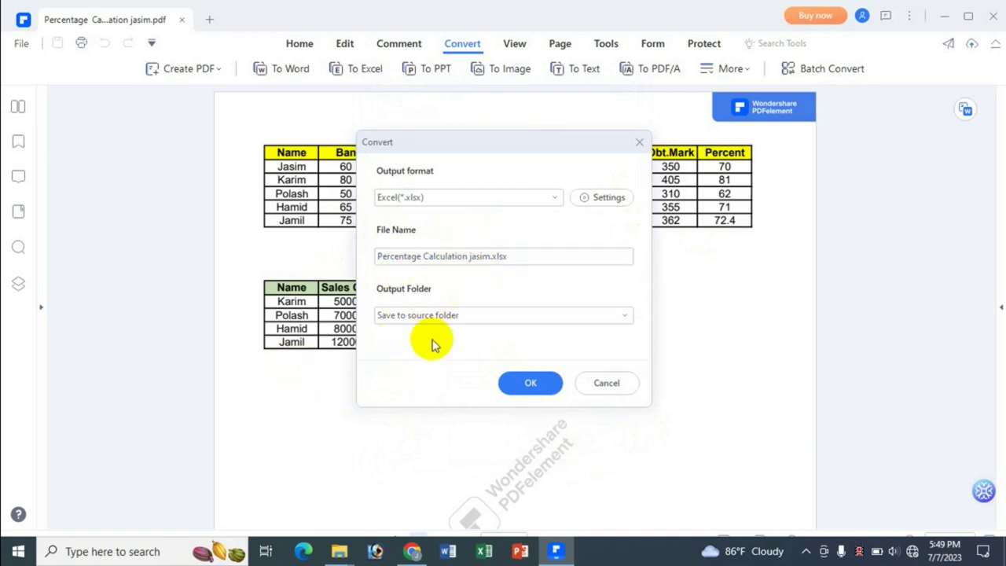
- Set the output folder to Documents and start the Excel conversion
left_click(624, 315)
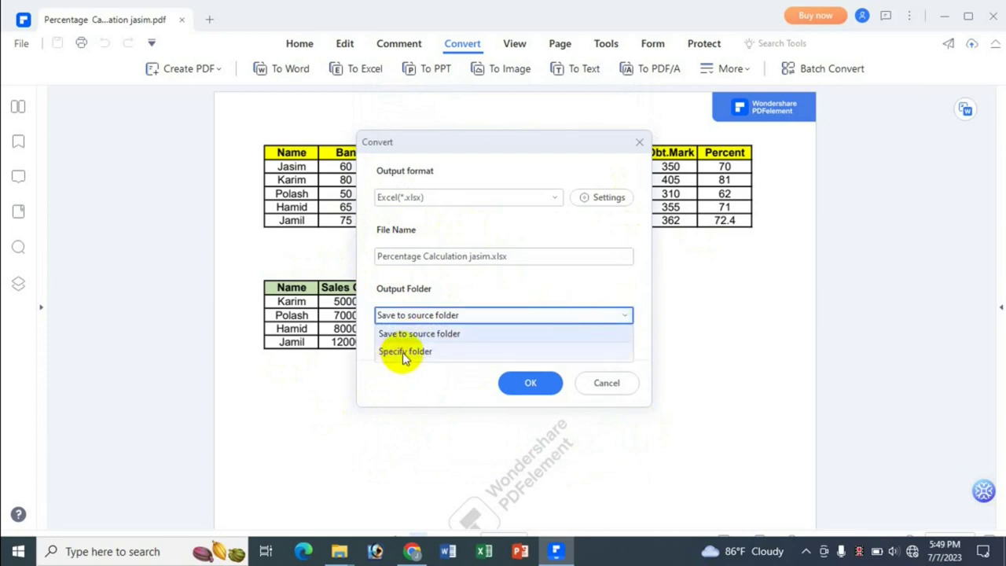
left_click(402, 352)
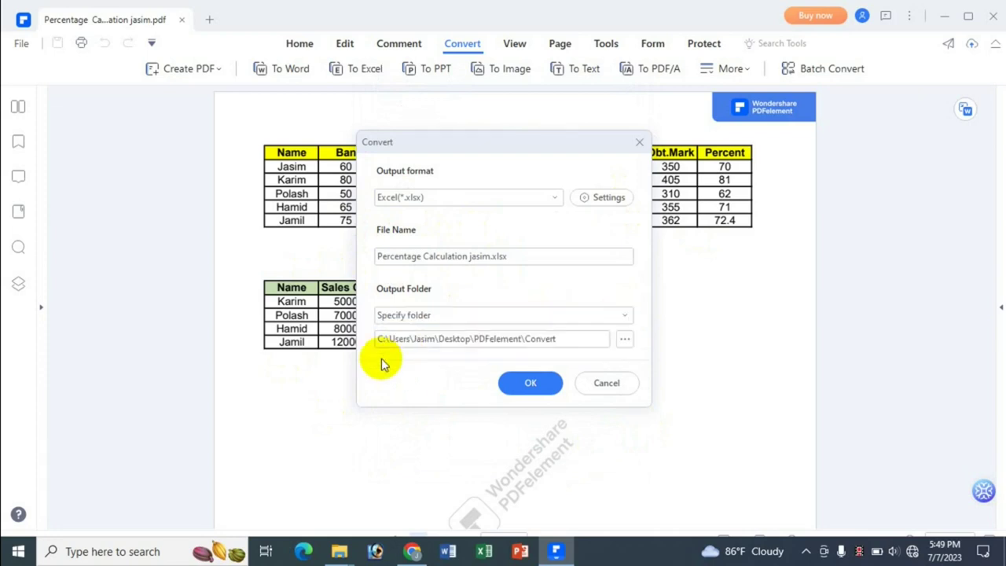
left_click(626, 340)
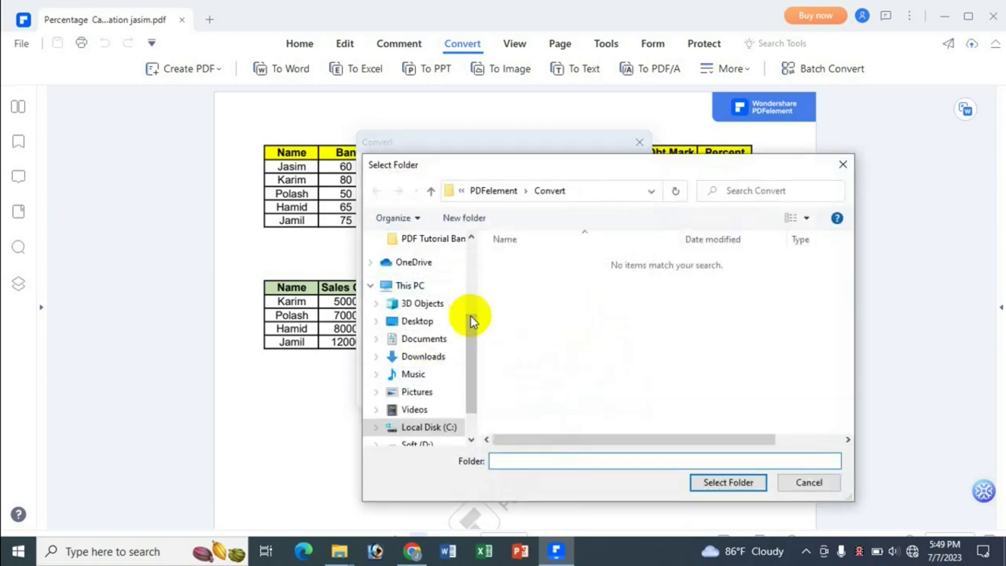
left_click(428, 340)
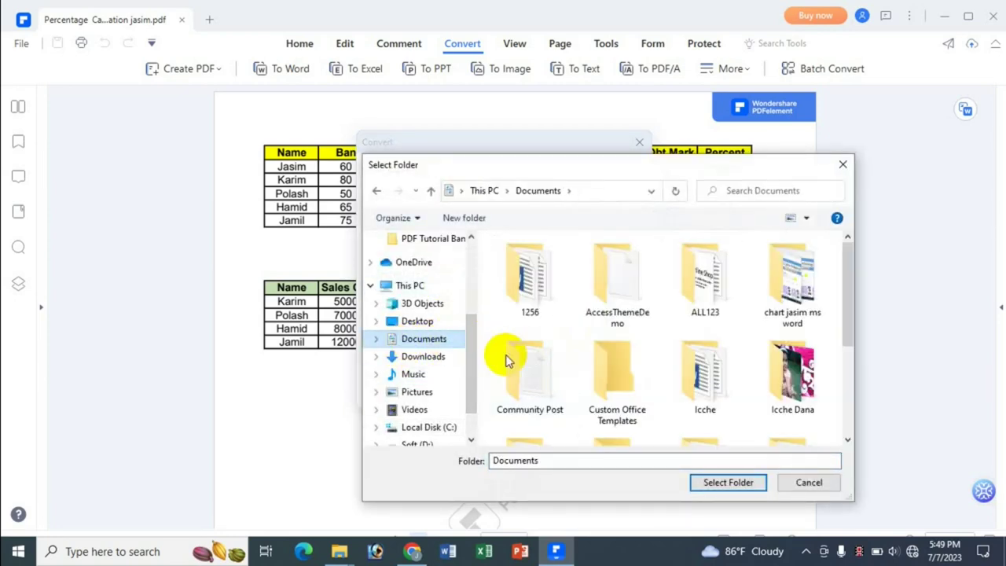
left_click(713, 481)
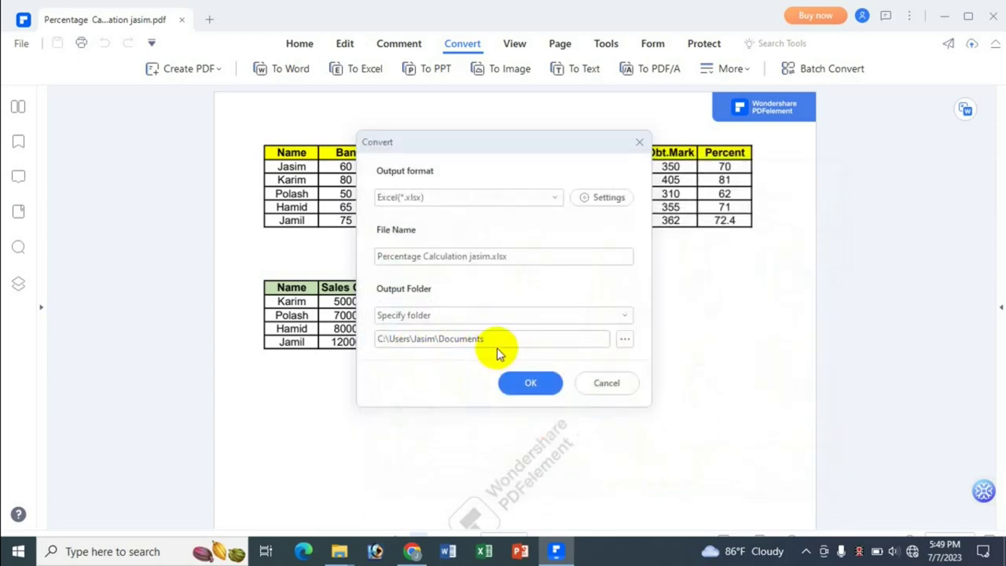
left_click(531, 384)
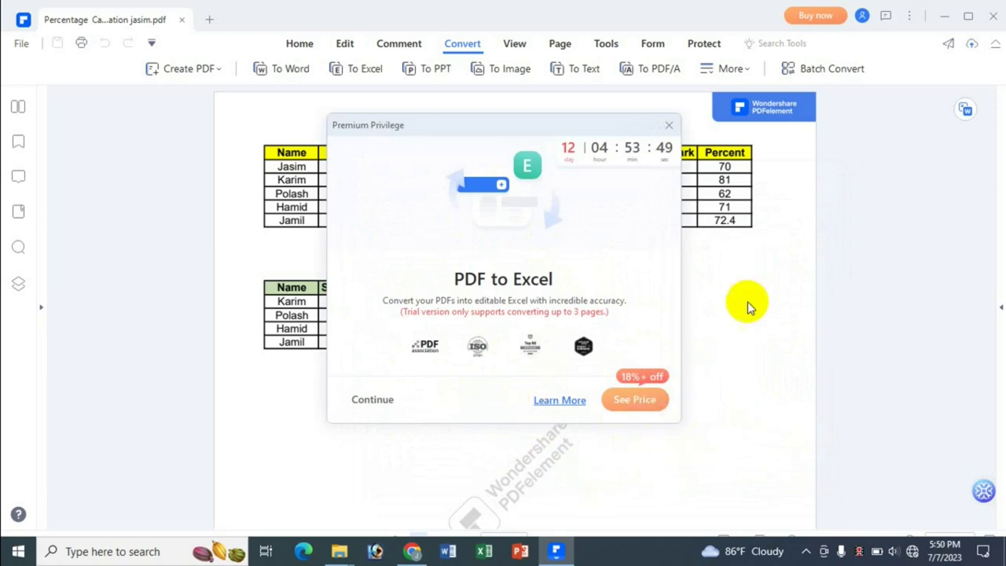
- Skip the Premium upgrade offer and dismiss the finished-conversion message
left_click(359, 407)
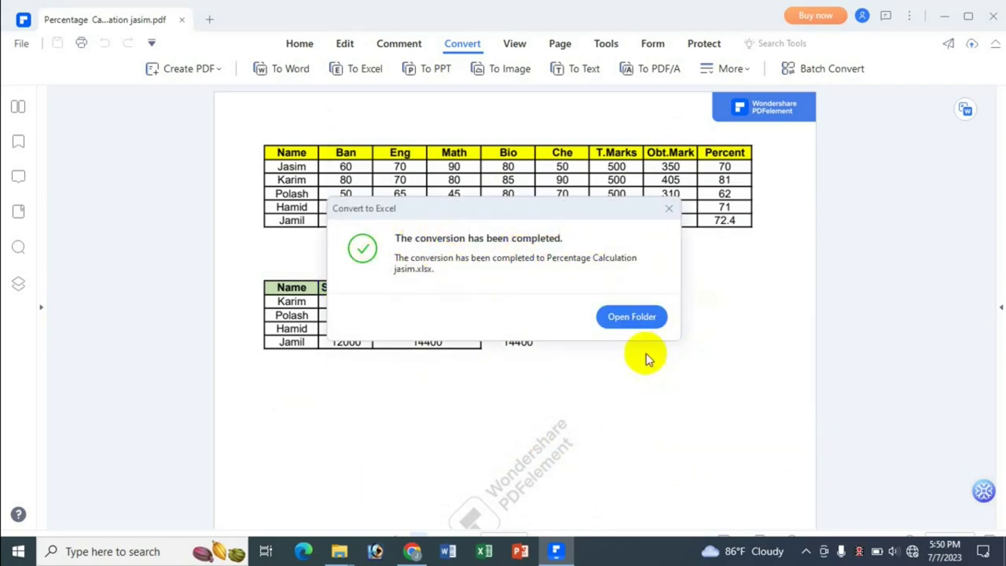
left_click(635, 320)
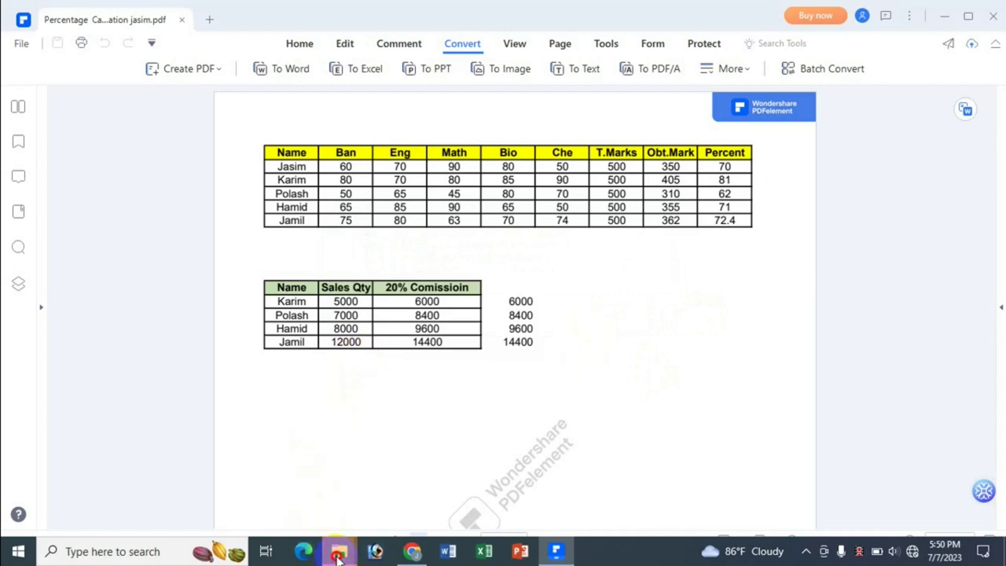
- Open the Percentage Calculation jasim workbook from Documents in Excel, check it, then close Excel
mouse_move(340, 550)
left_click(501, 483)
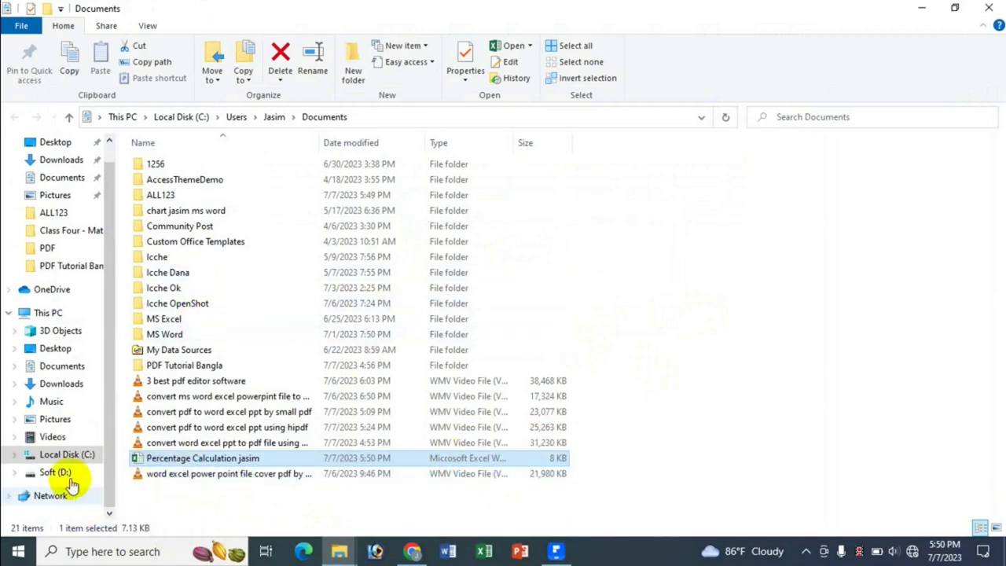
left_click(65, 366)
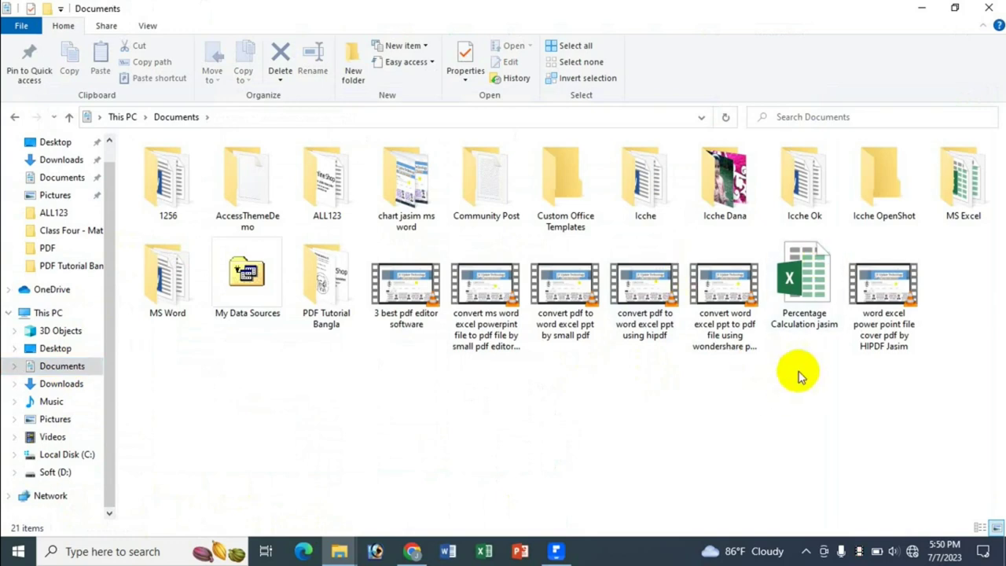
double_click(796, 314)
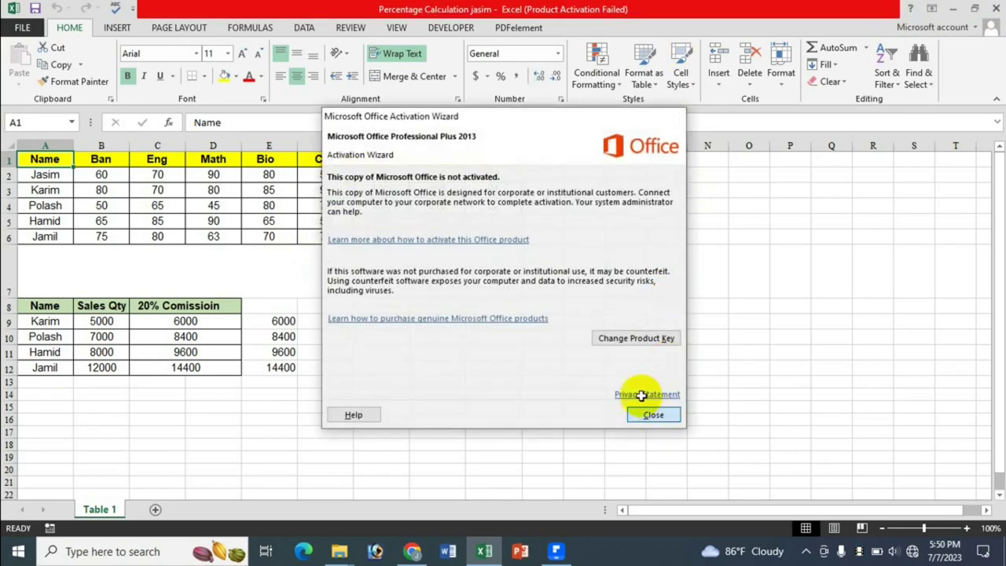
left_click(655, 414)
left_click(997, 6)
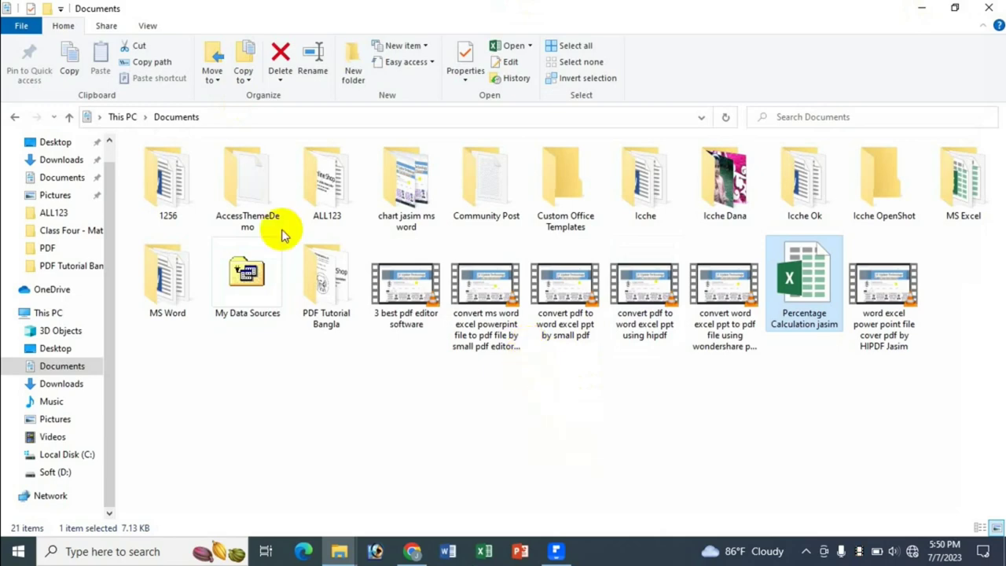
- Close File Explorer and the Percentage Calculation jasim.pdf tab
left_click(989, 8)
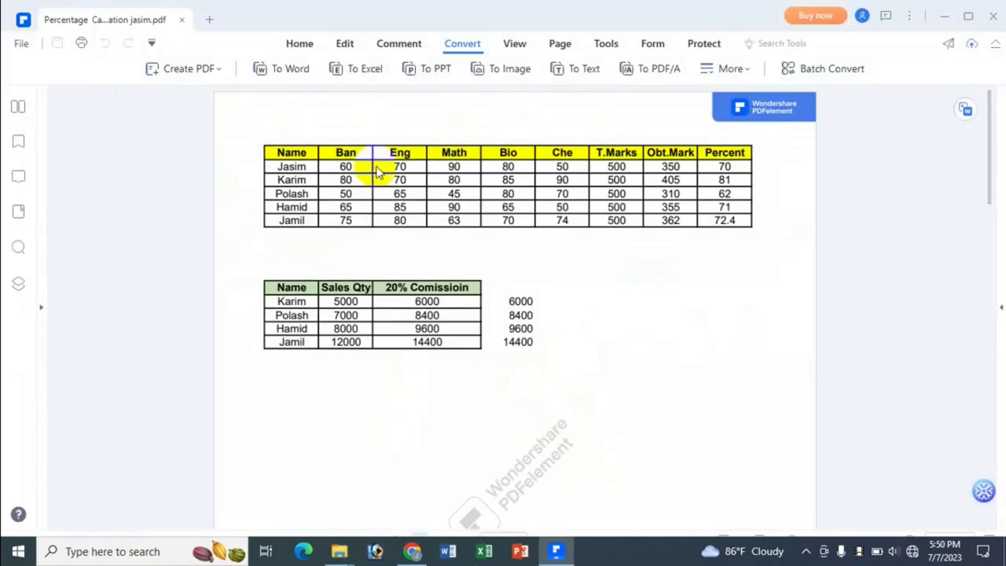
left_click(181, 19)
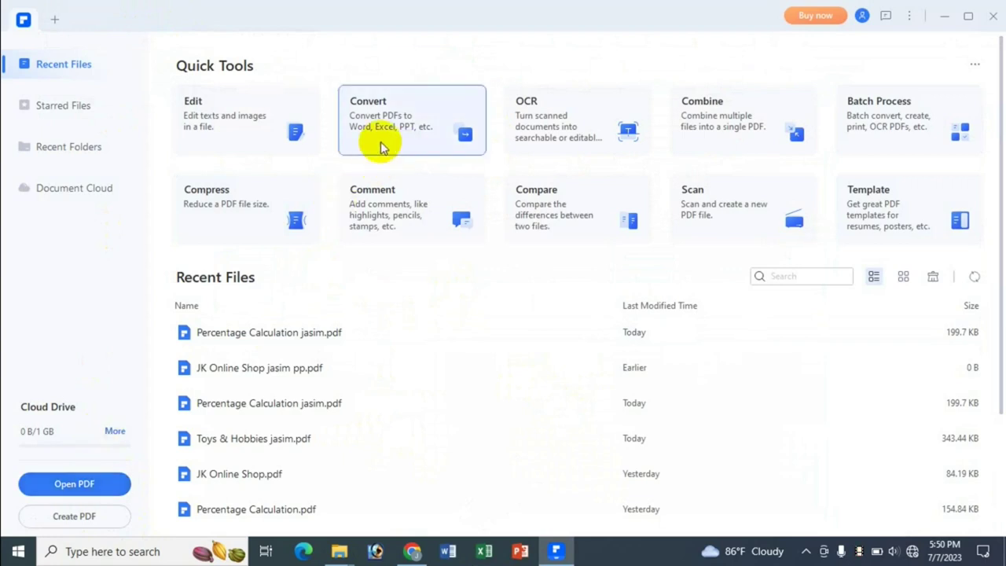
- Open JK Online Shop jasim.pdf from the ALL123 folder via Open PDF
left_click(78, 486)
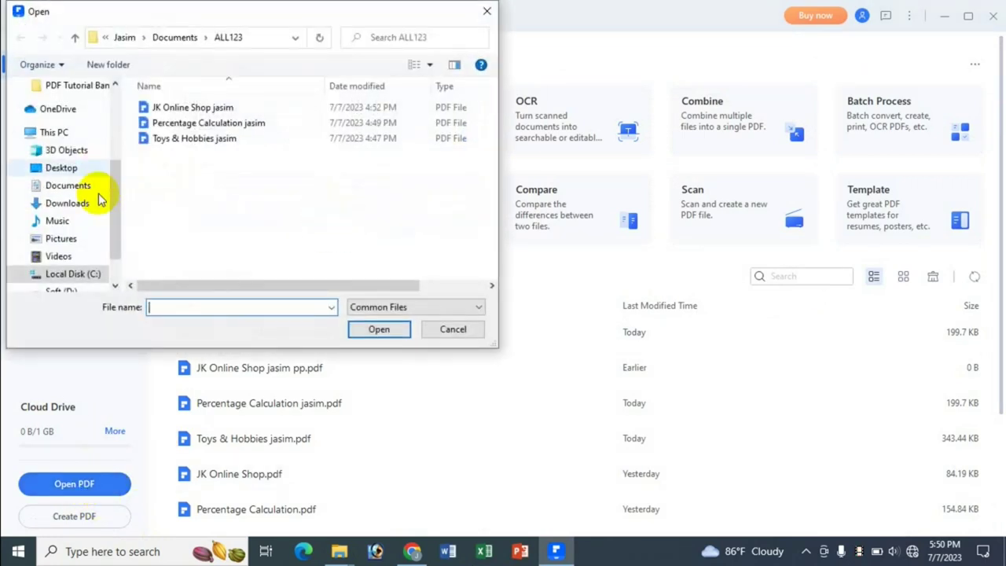
left_click(203, 110)
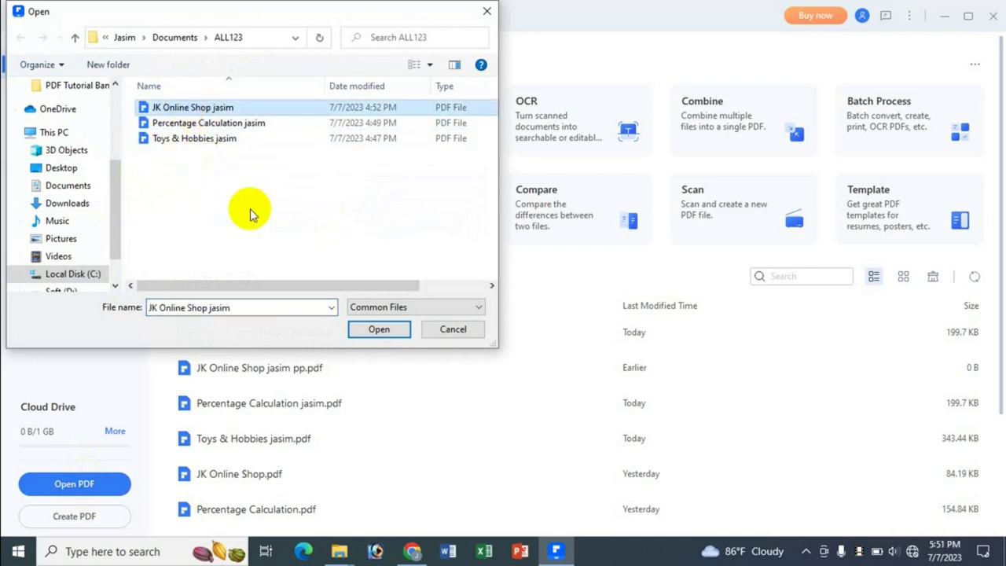
left_click(372, 331)
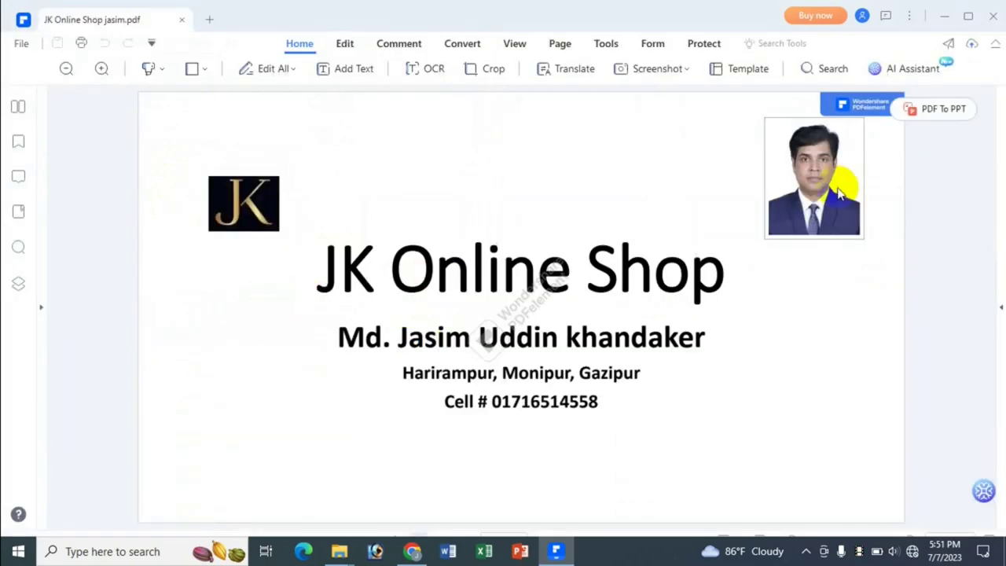
- Start a PowerPoint conversion from the floating icon and from File export, canceling both
mouse_move(933, 116)
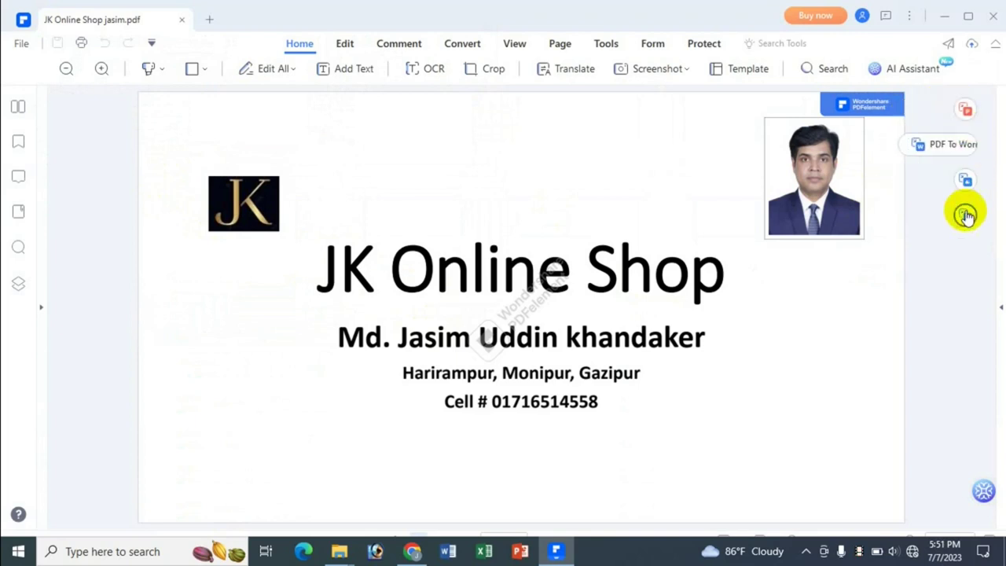
left_click(948, 113)
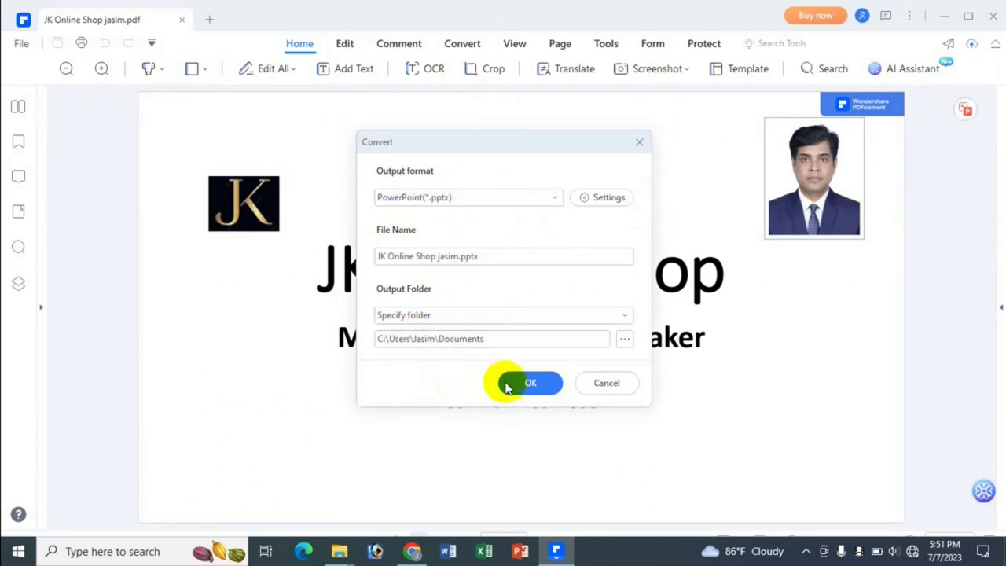
left_click(614, 391)
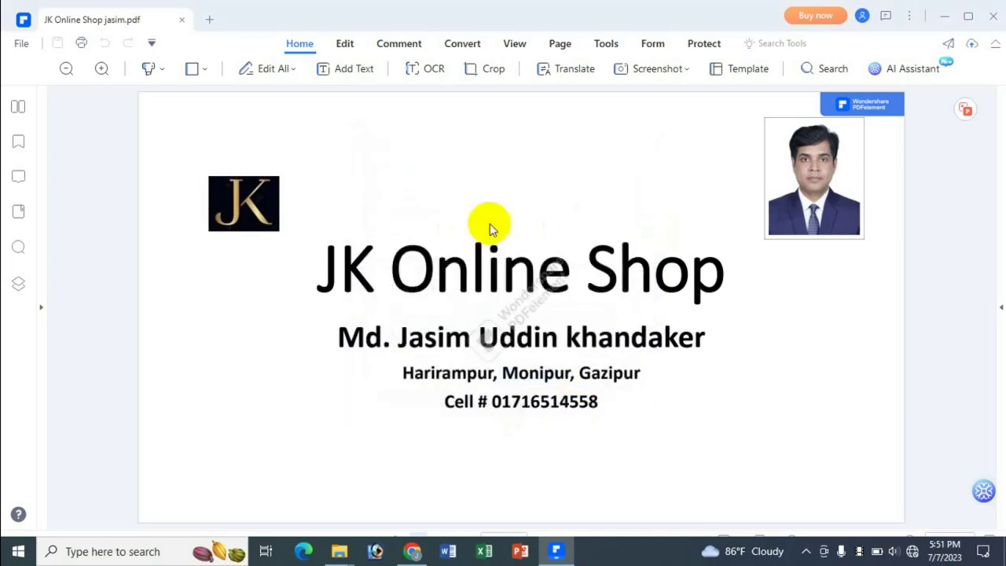
left_click(23, 44)
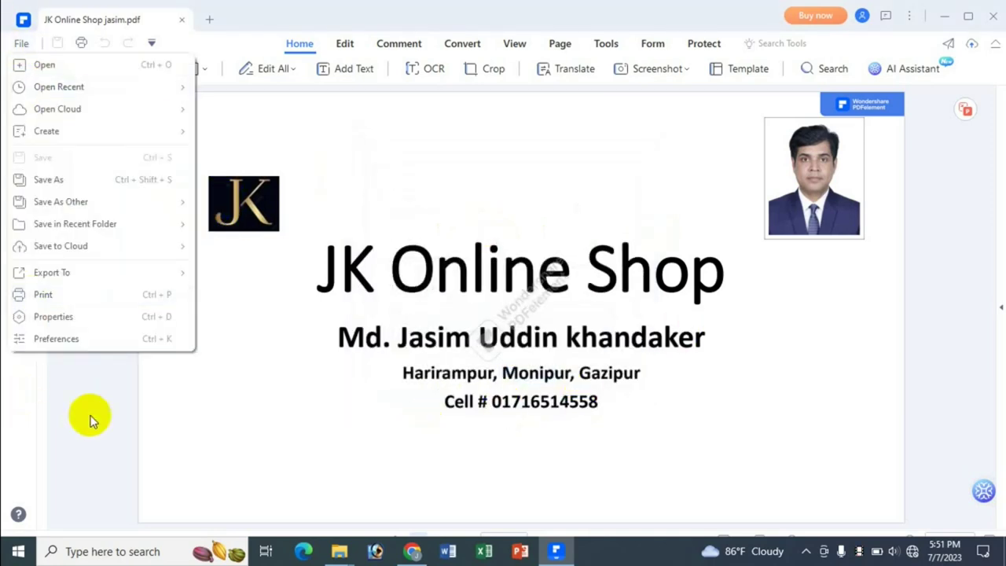
mouse_move(81, 276)
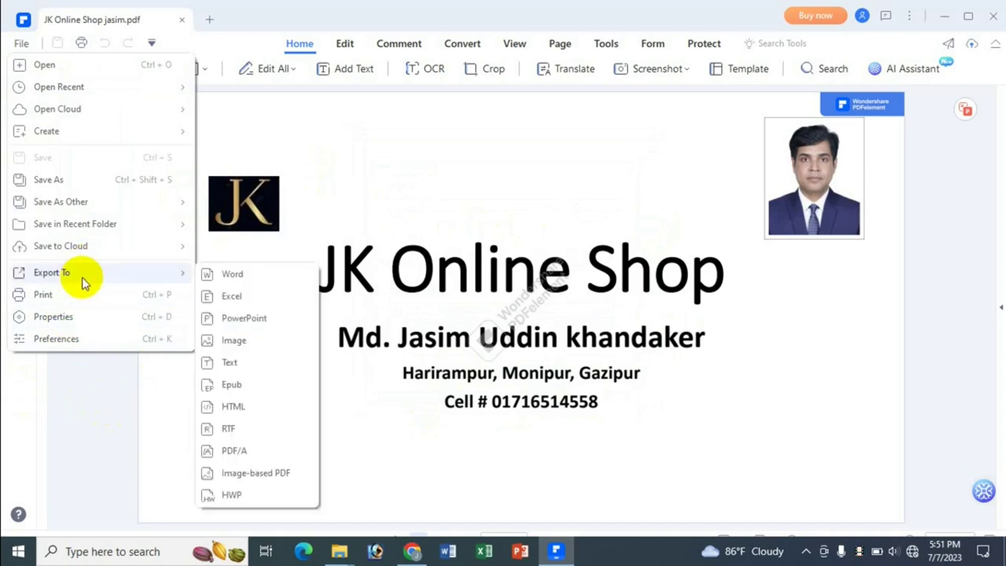
left_click(259, 318)
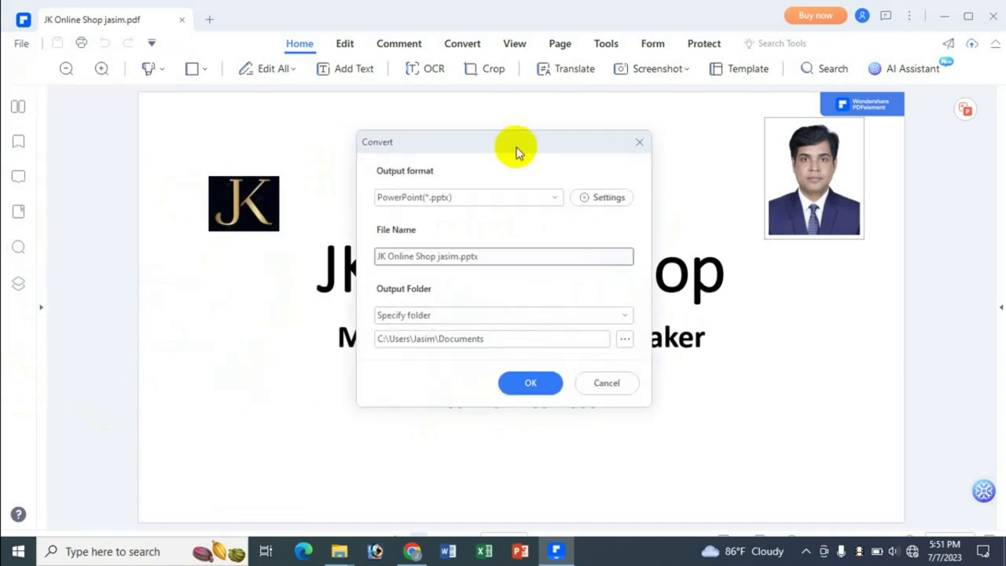
left_click(597, 386)
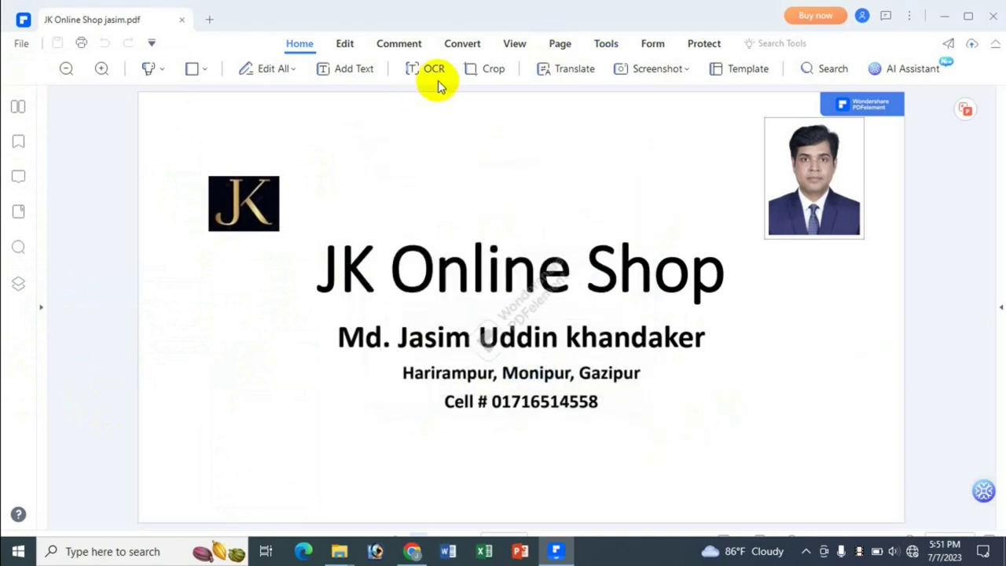
- Cancel a Convert tab To PPT attempt, then close the JK Online Shop PDF
left_click(470, 44)
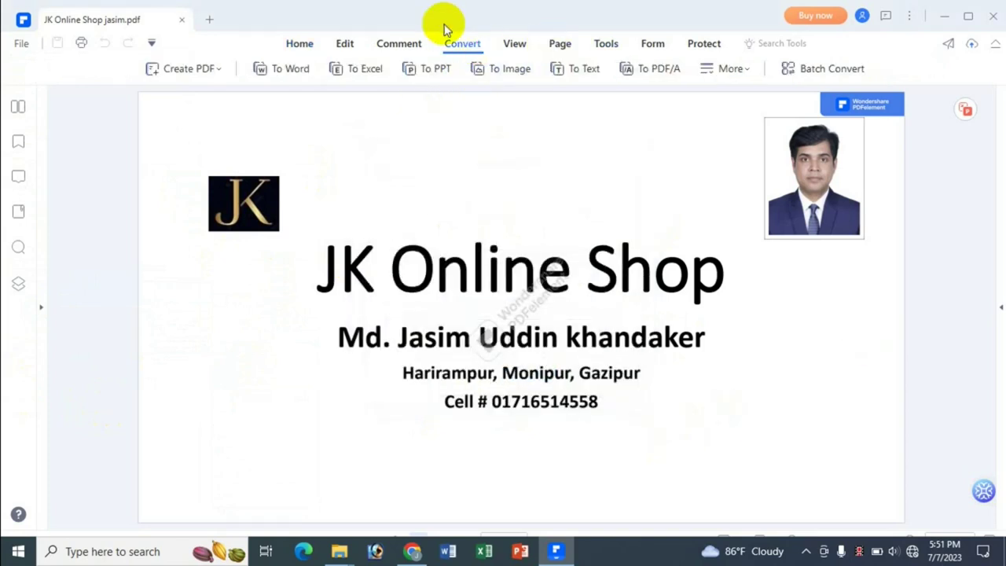
left_click(430, 70)
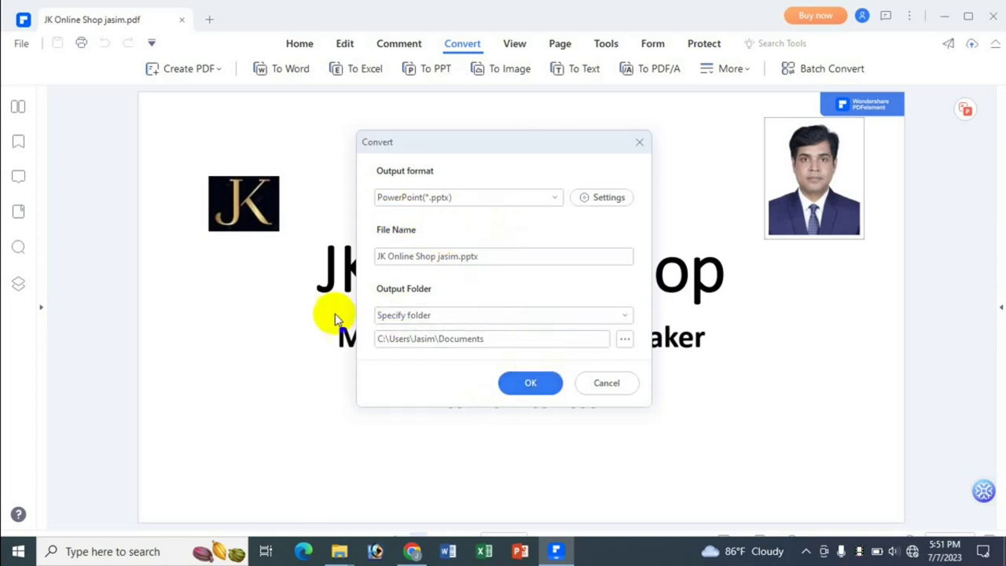
left_click(613, 383)
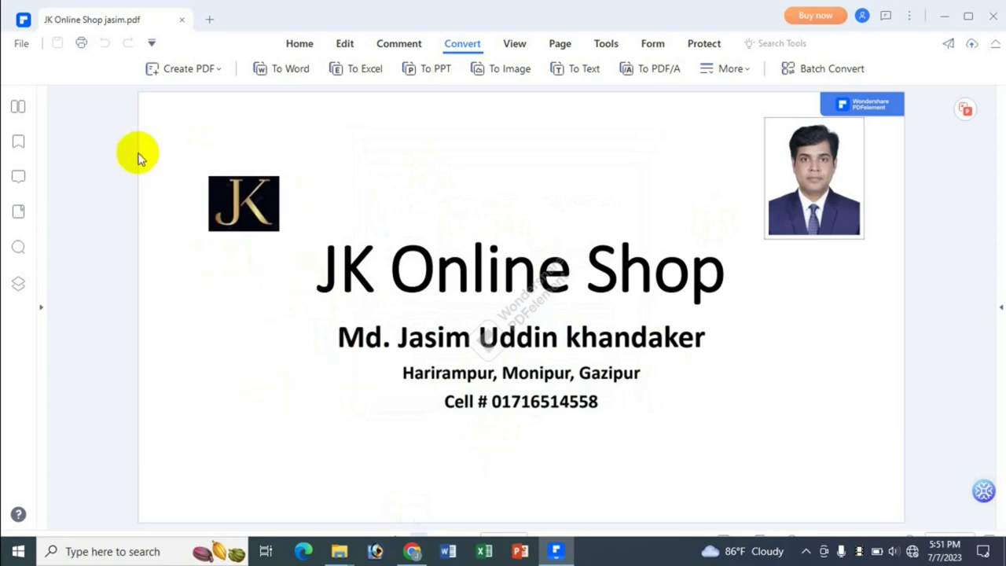
left_click(181, 20)
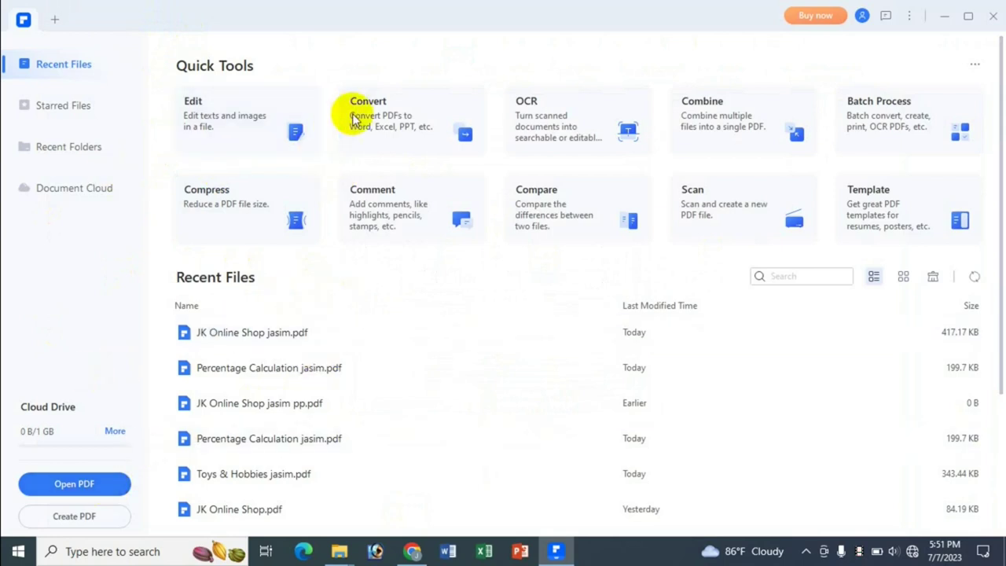
- Use the Home Convert quick tool to select JK Online Shop jasim from ALL123
left_click(393, 119)
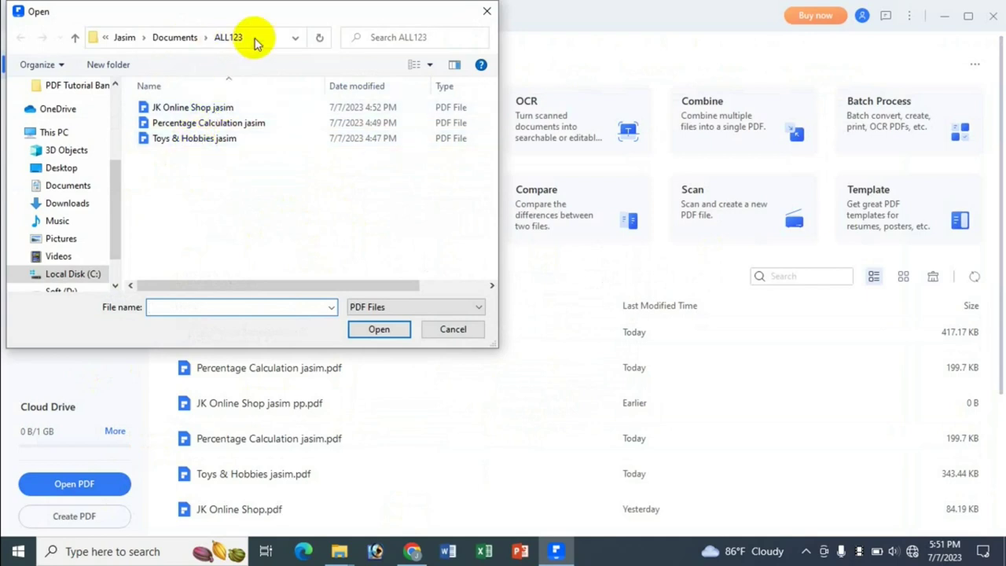
left_click(189, 112)
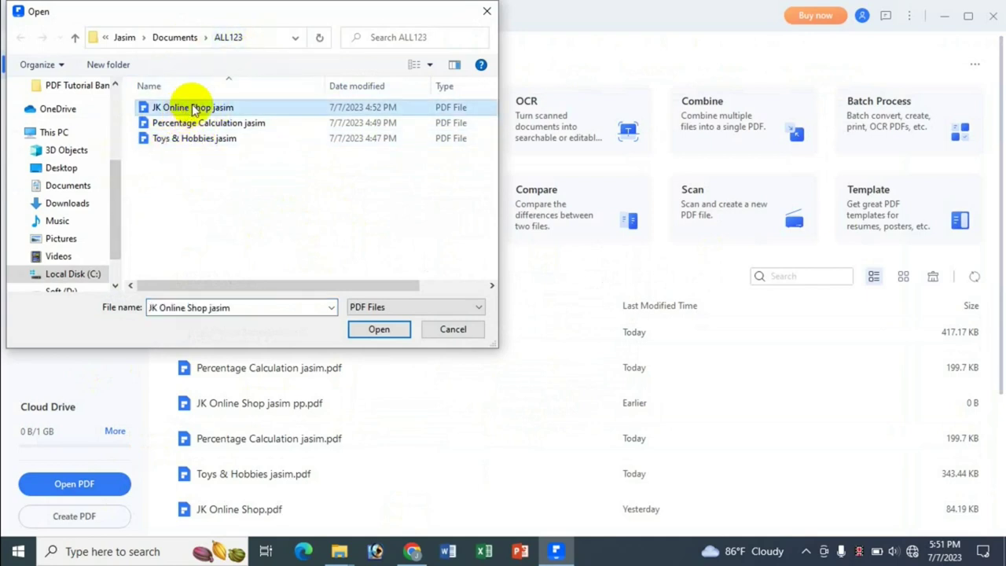
left_click(377, 332)
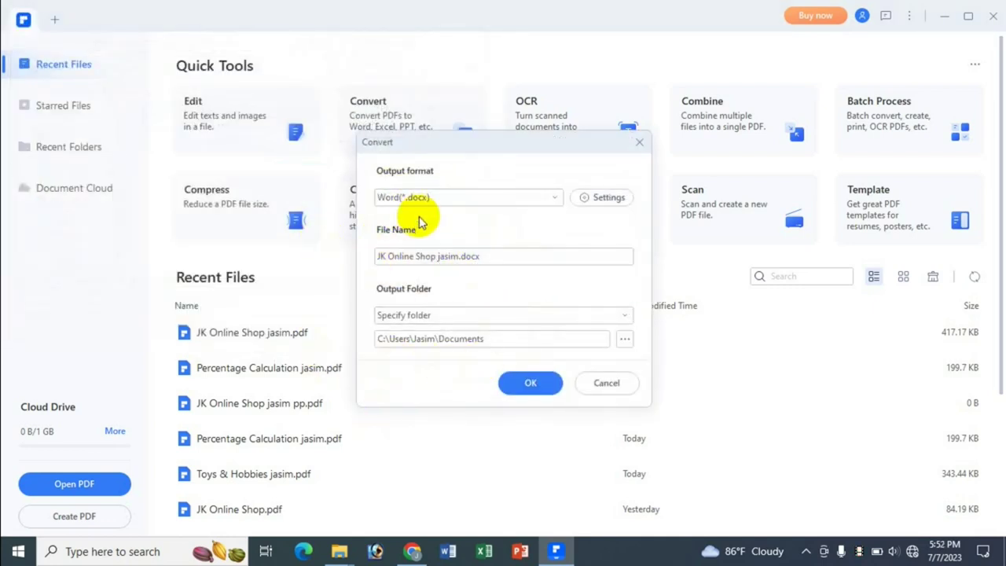
- Set the output format to PowerPoint (*.pptx), leaving its Settings unchanged
left_click(554, 201)
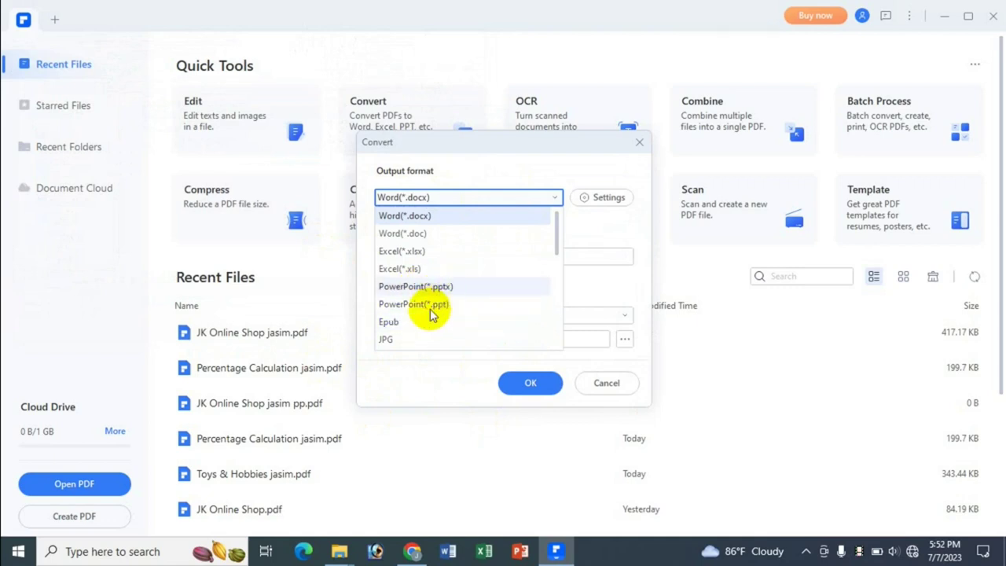
left_click(428, 287)
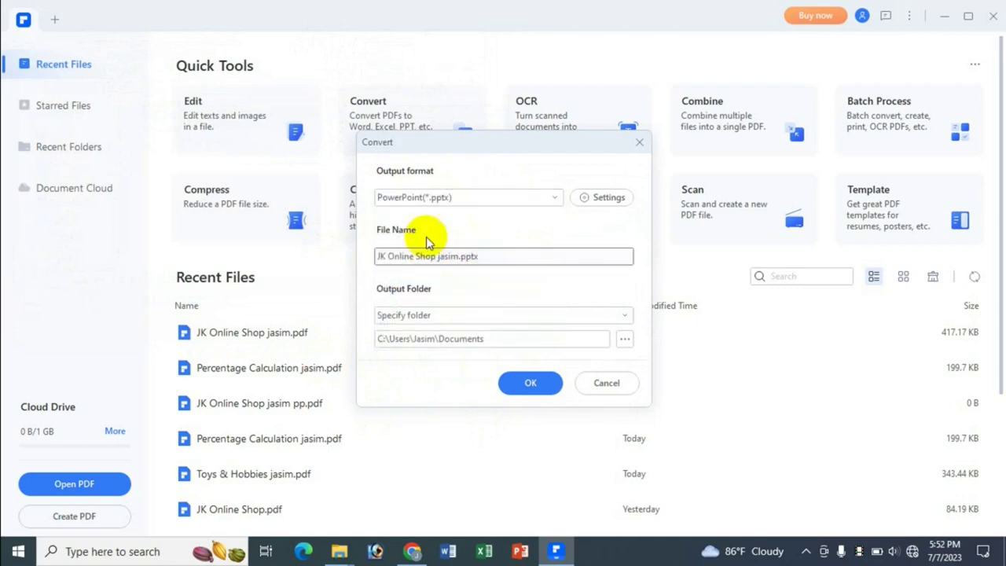
left_click(602, 197)
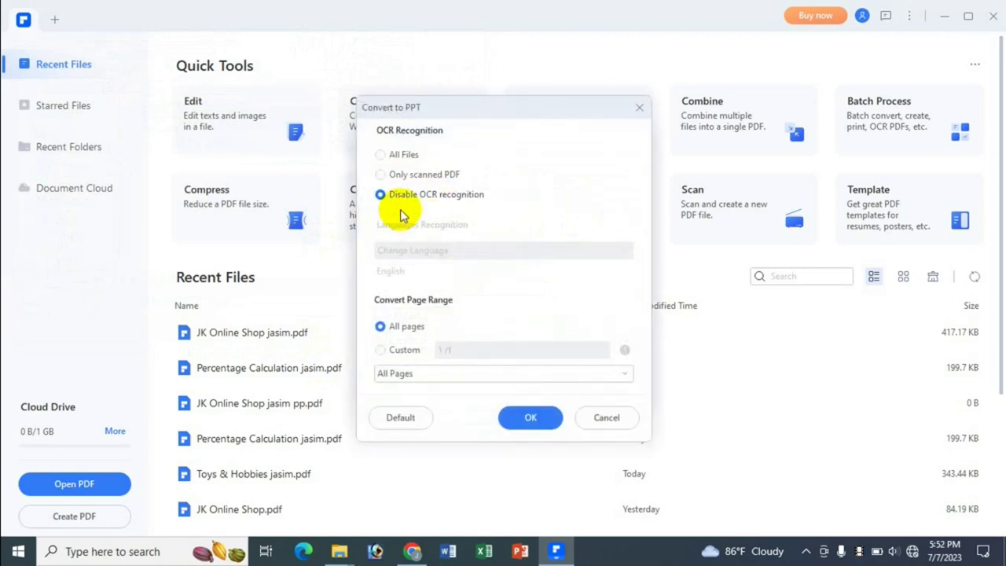
left_click(595, 421)
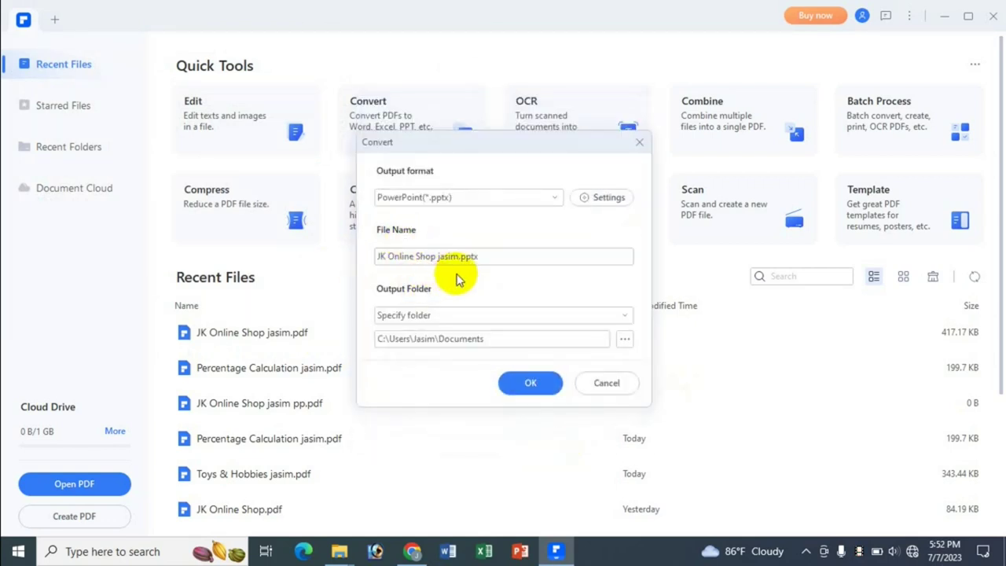
- Append 9999 to the file name, save to the source folder, and start converting
left_click(379, 255)
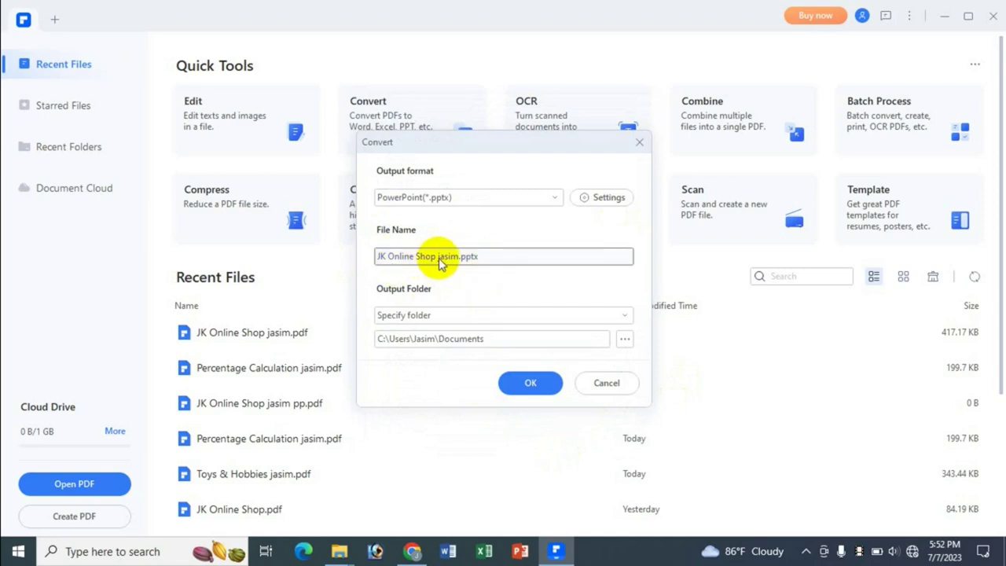
left_click(439, 258)
type("9999")
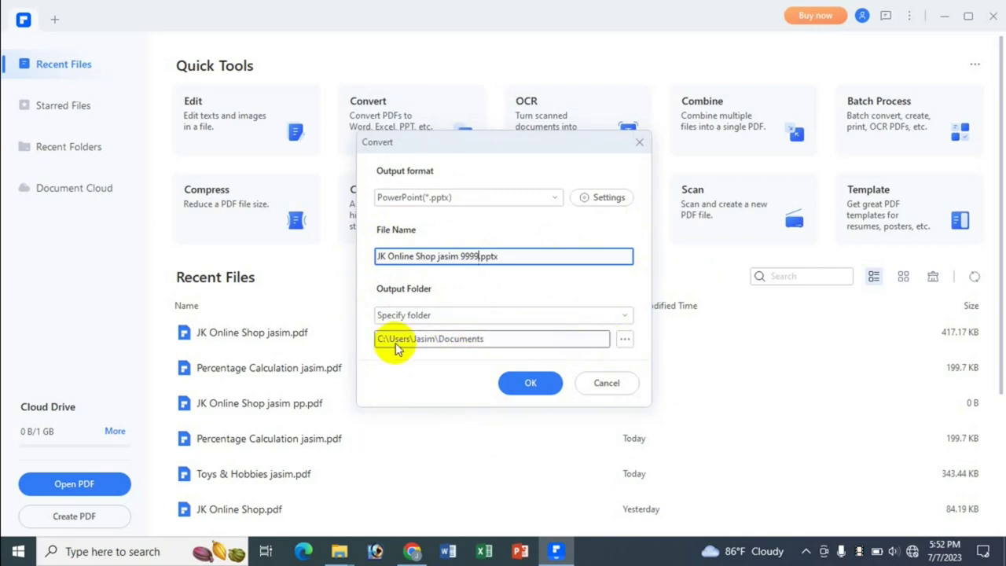
left_click(622, 316)
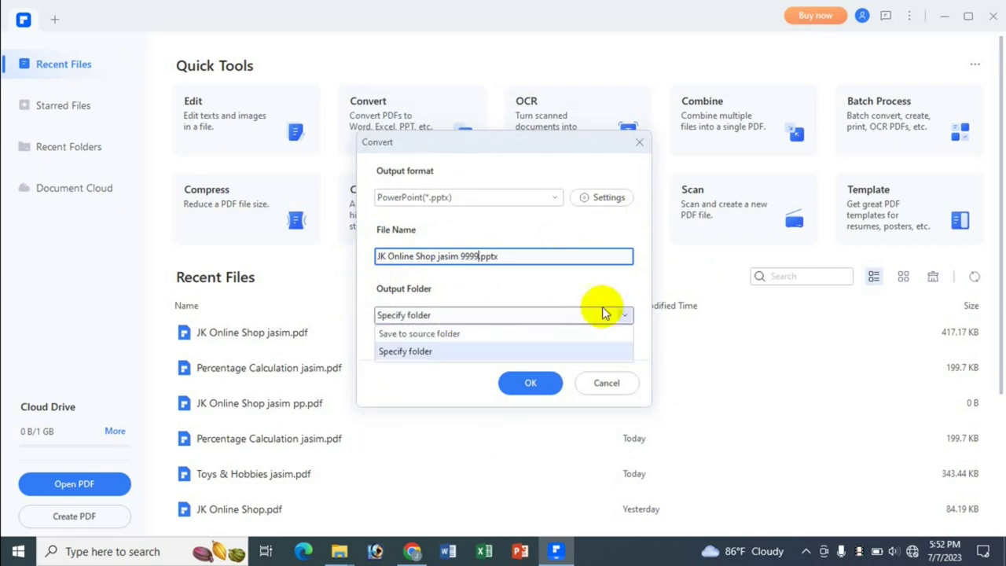
left_click(450, 333)
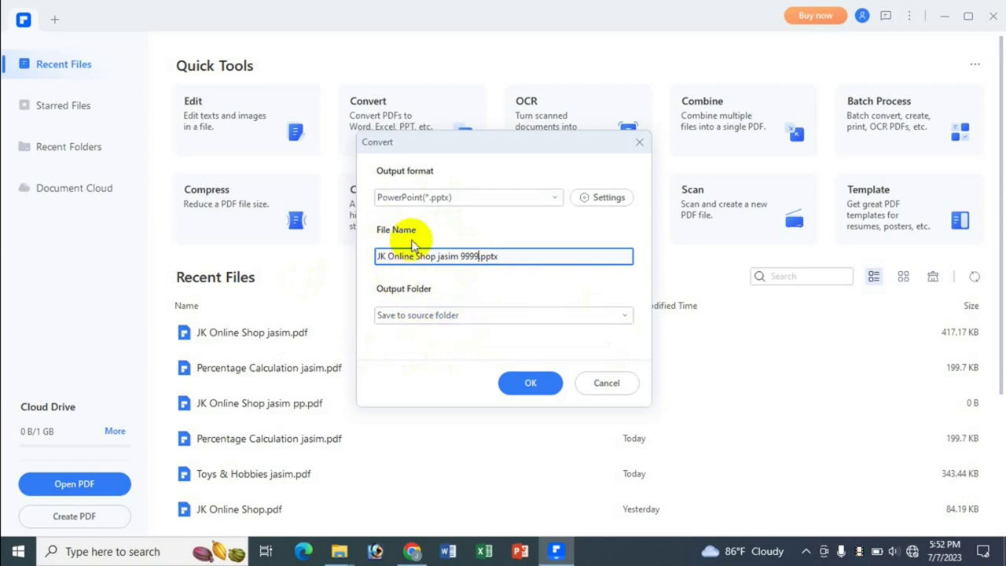
left_click(530, 381)
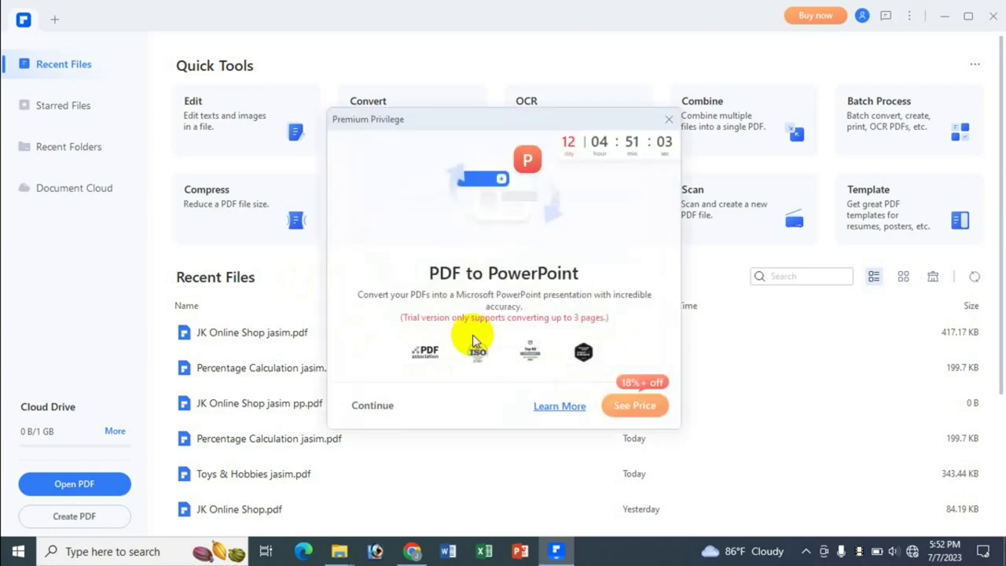
- Continue the trial conversion, then view the new JK Online Shop jasim 9999 presentation in the ALL123 folder
left_click(367, 409)
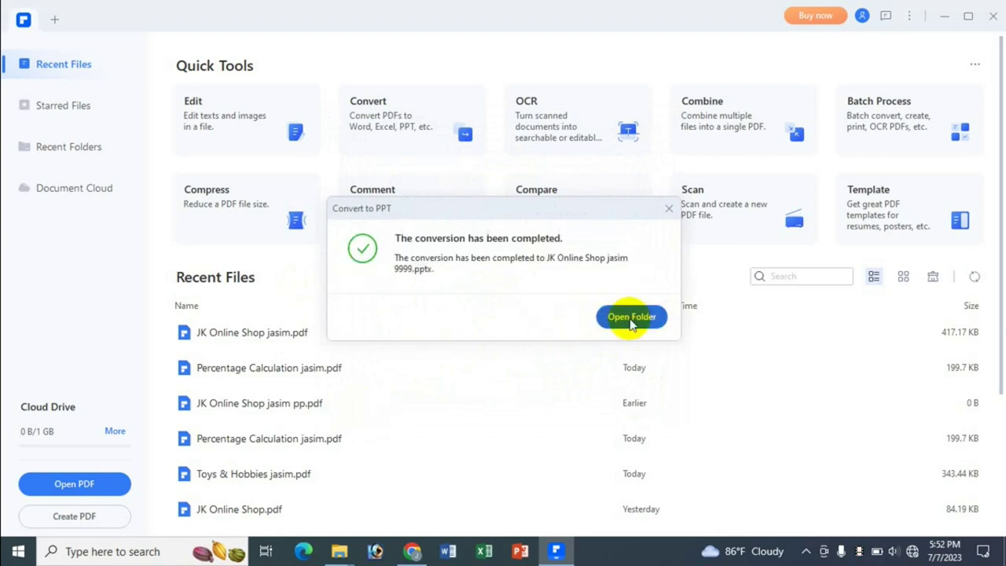
left_click(633, 318)
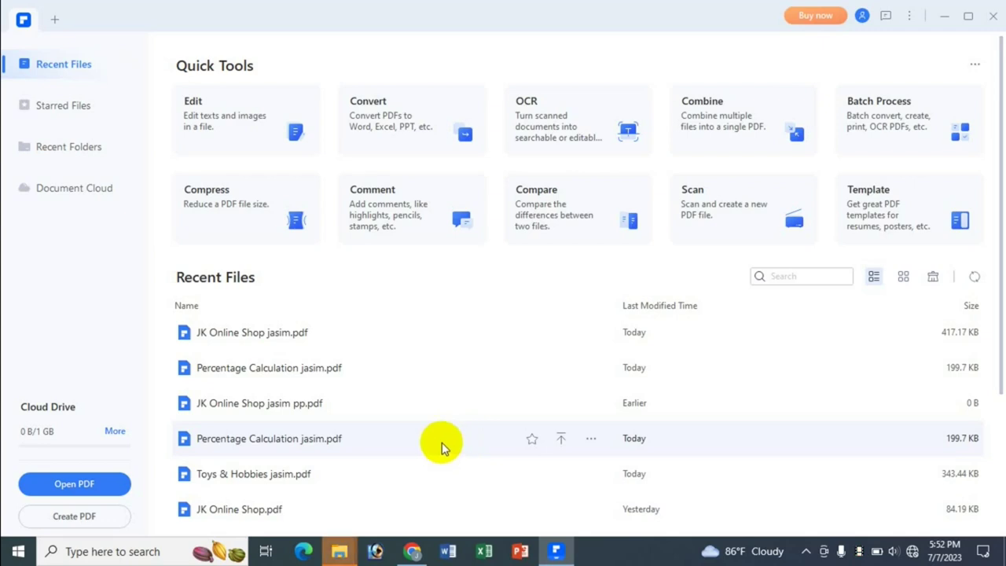
mouse_move(351, 559)
left_click(464, 496)
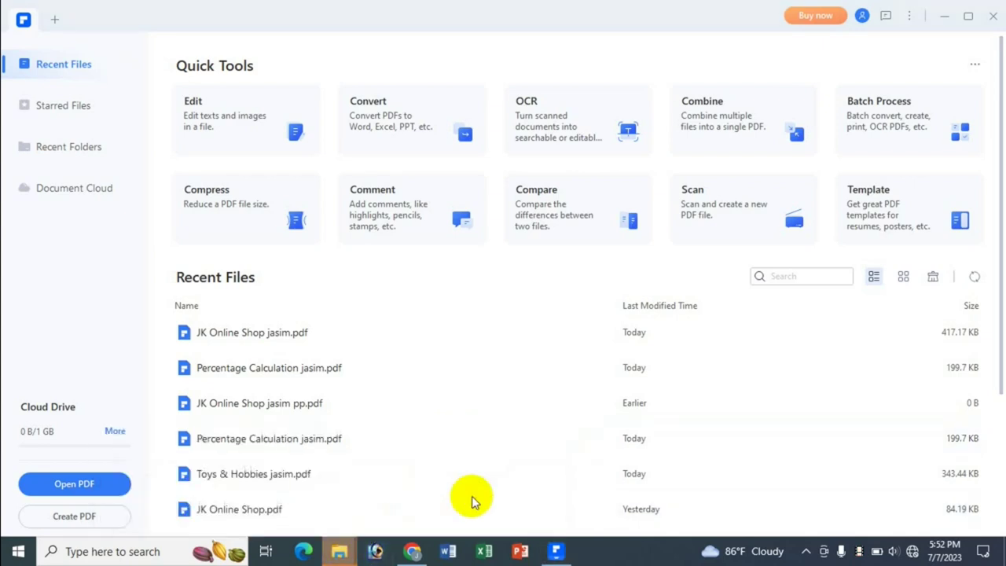
left_click(204, 315)
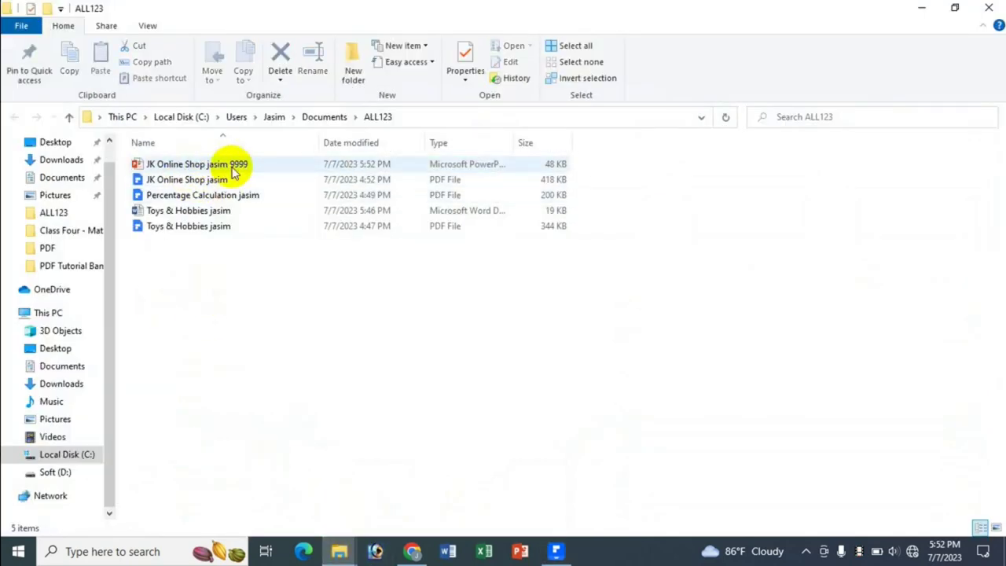
left_click(191, 183)
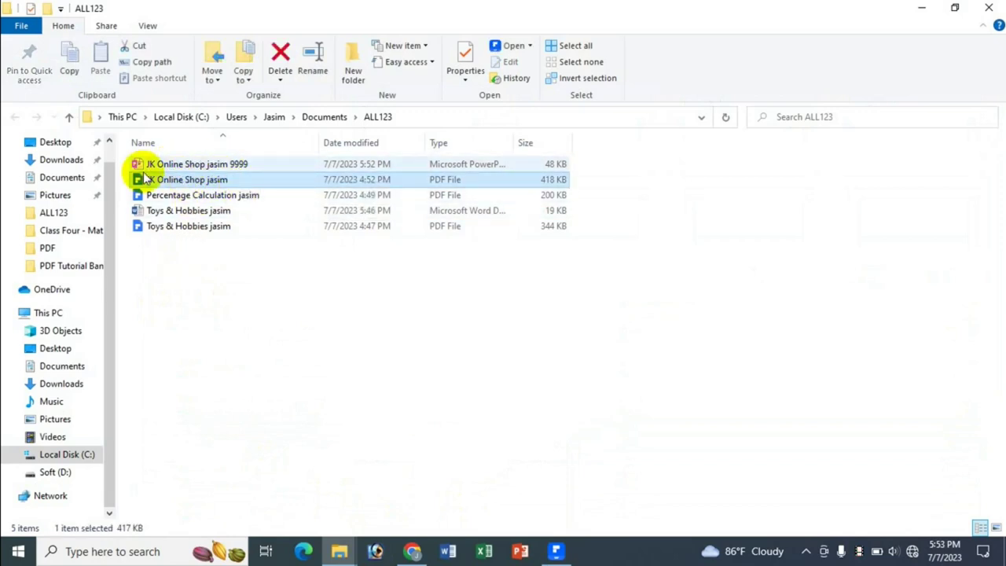
left_click(192, 164)
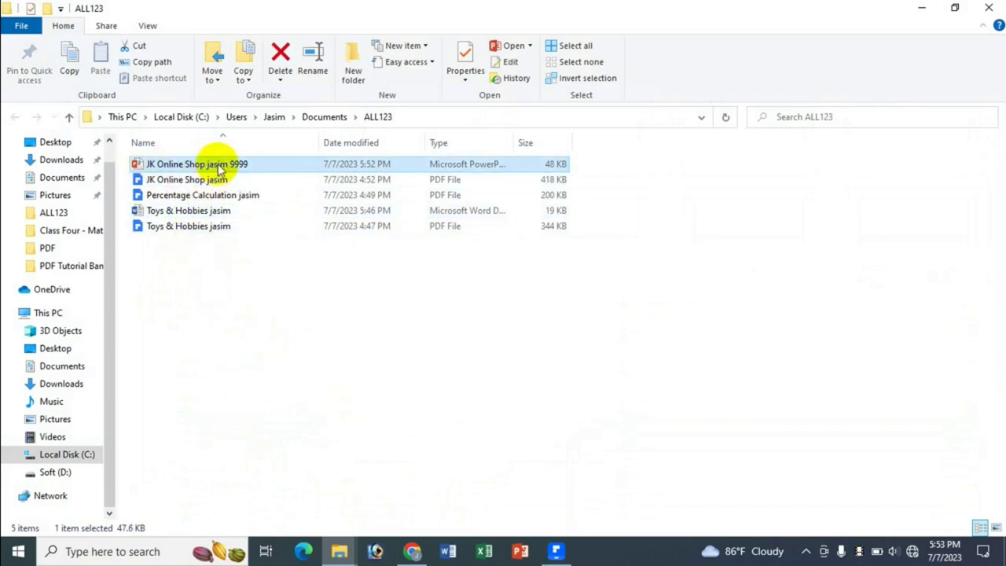
double_click(221, 168)
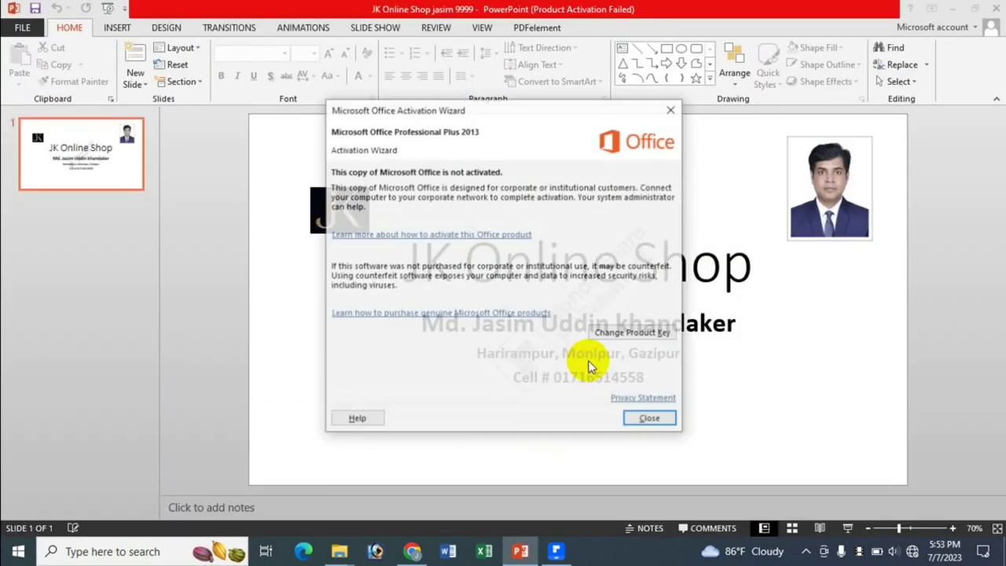
left_click(638, 429)
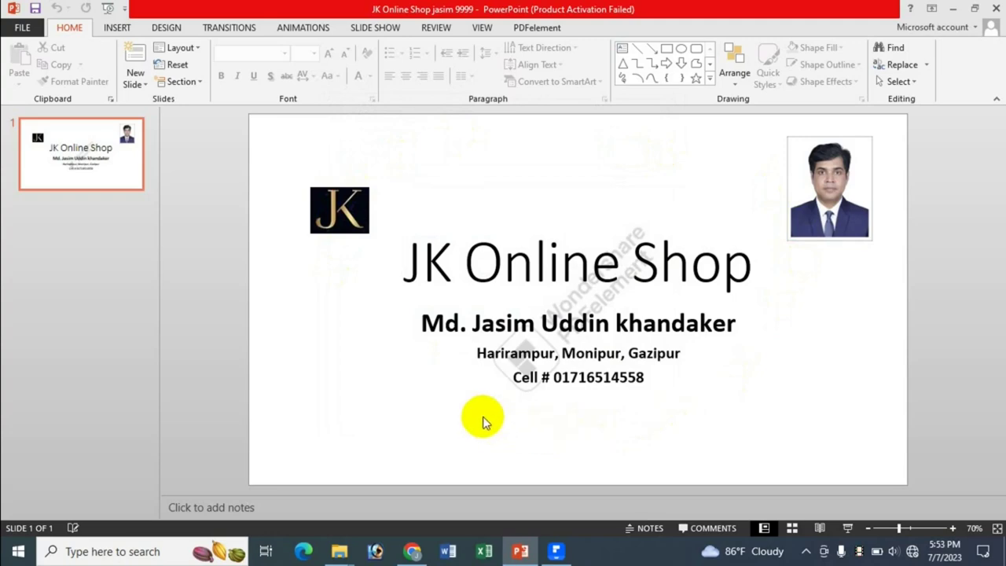
- Close the presentation and return to PDFelement's home screen listing JK Online Shop jasim.pdf
left_click(998, 11)
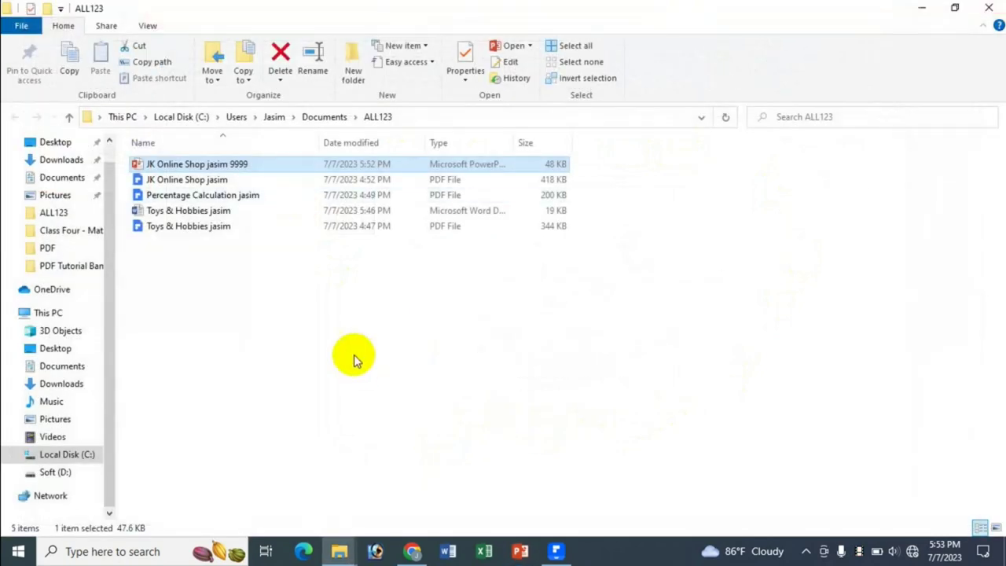
left_click(556, 551)
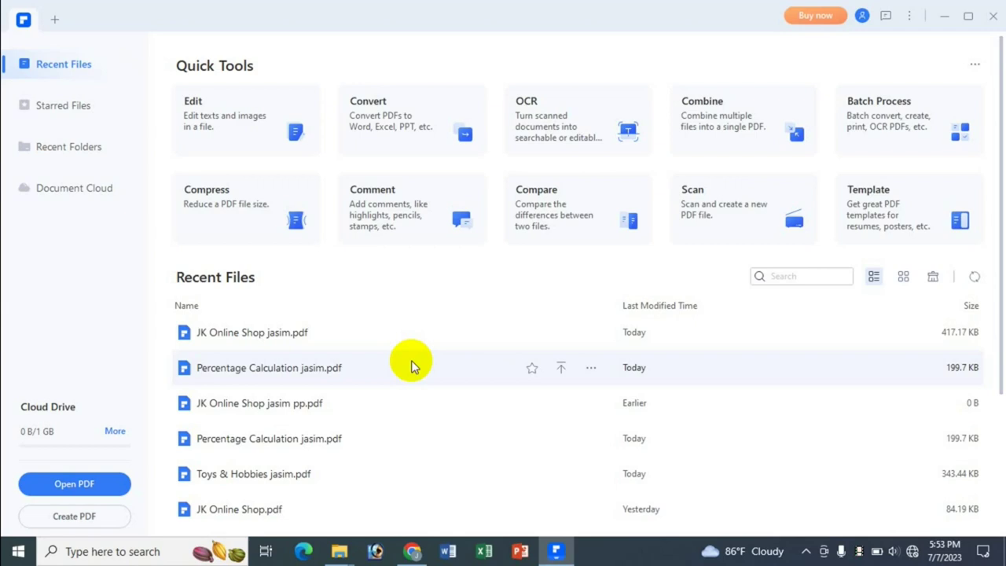
- Switch to Chrome showing the JK Update Technology channel's Videos tab on YouTube
left_click(412, 551)
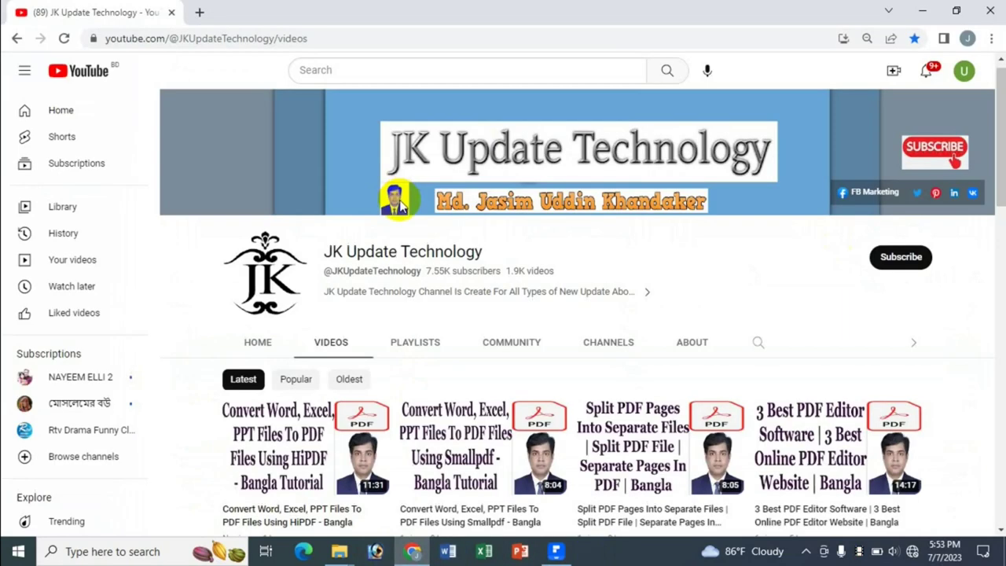